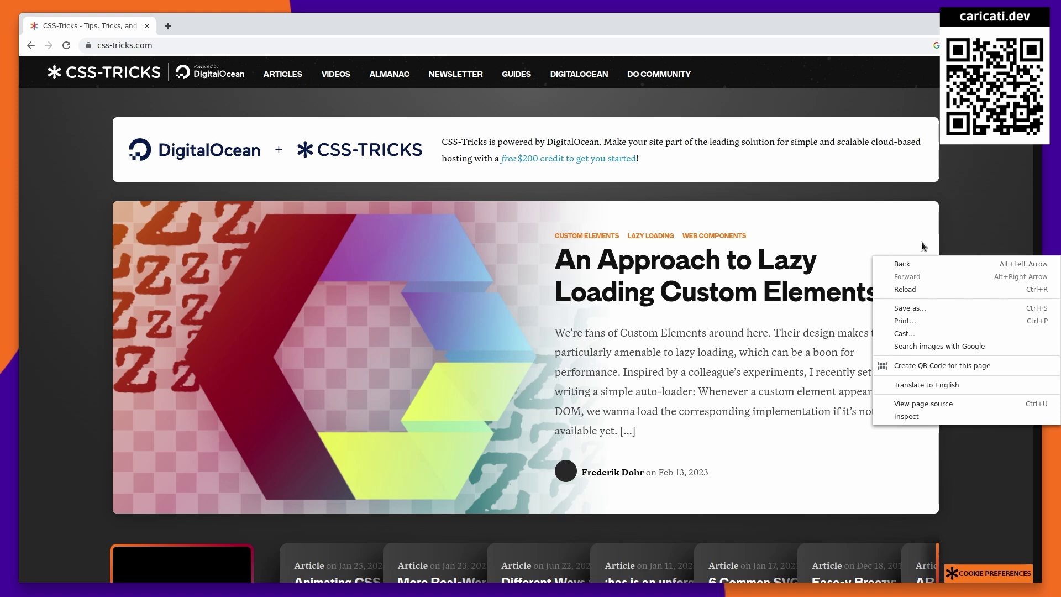
Open the developer tools for the CSS-Tricks page, widen their pane and reload the page to record its network activity.
click(921, 417)
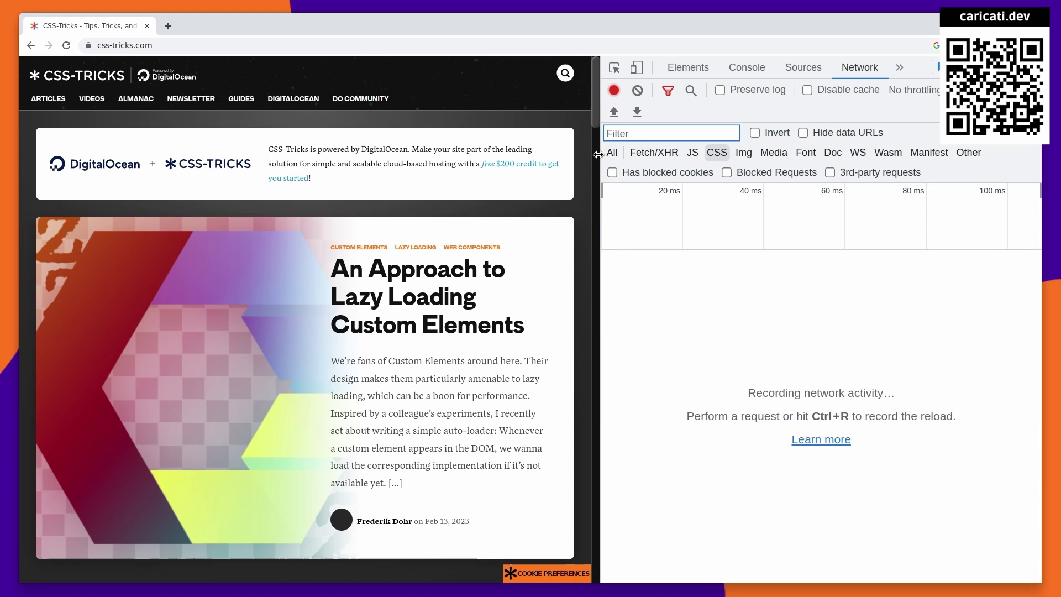
drag(598, 155, 501, 162)
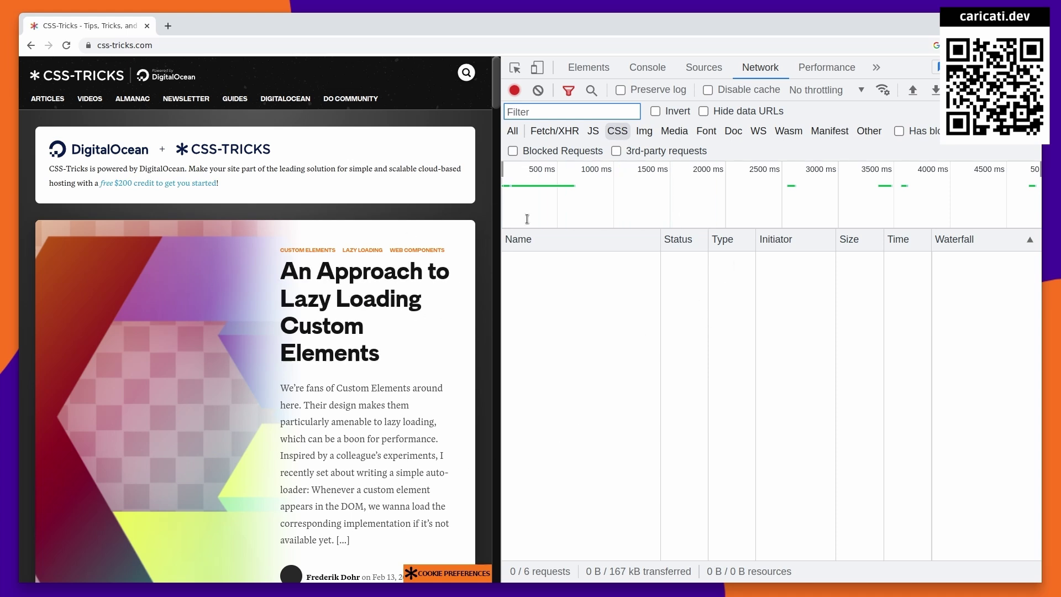
click(66, 46)
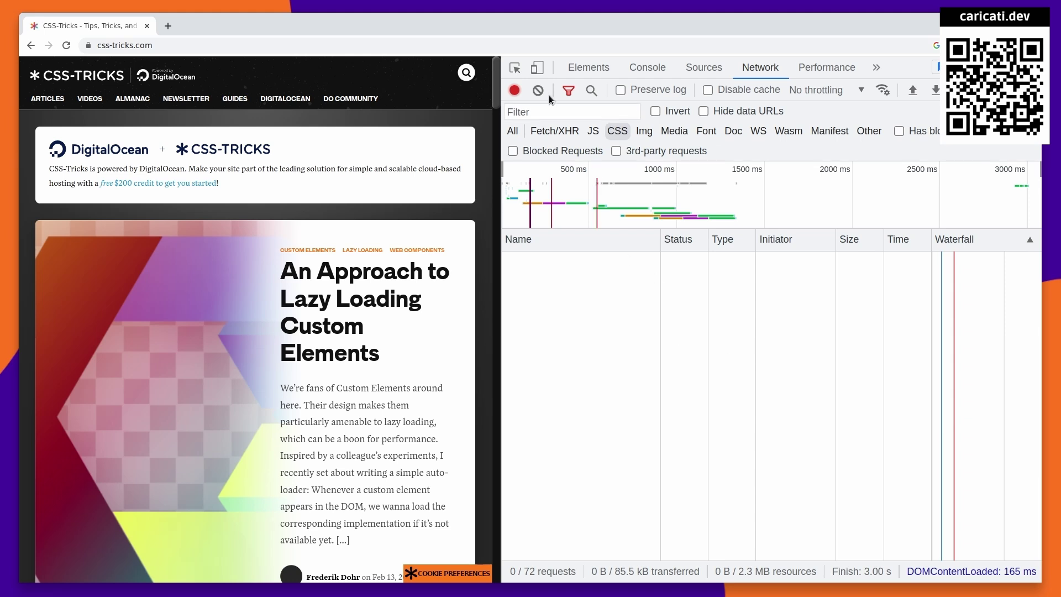
Show the page's element tree, collapse and re-expand the body element, and look through its child nodes.
click(587, 68)
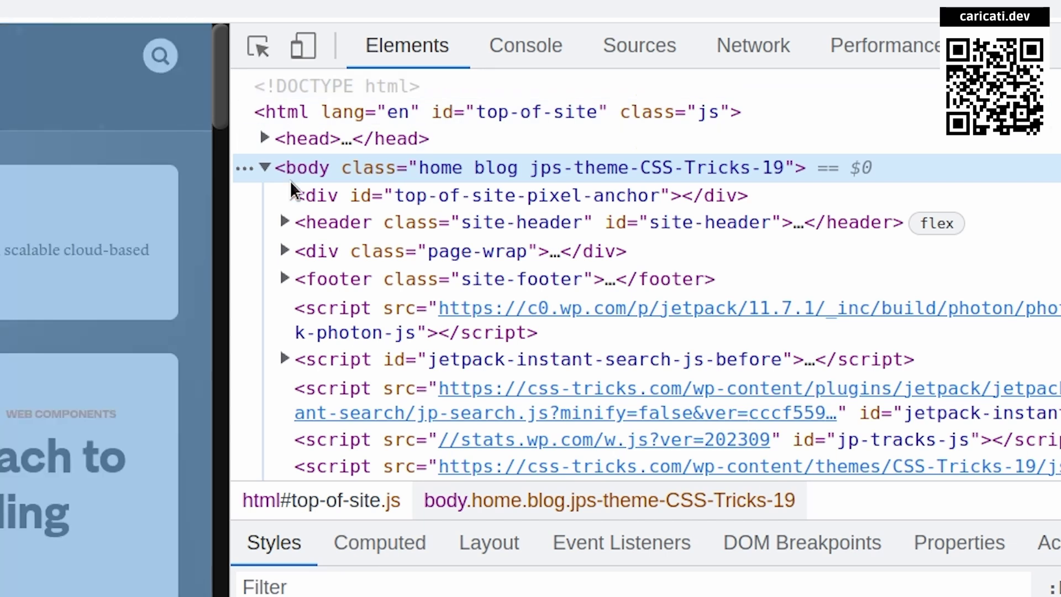
click(265, 167)
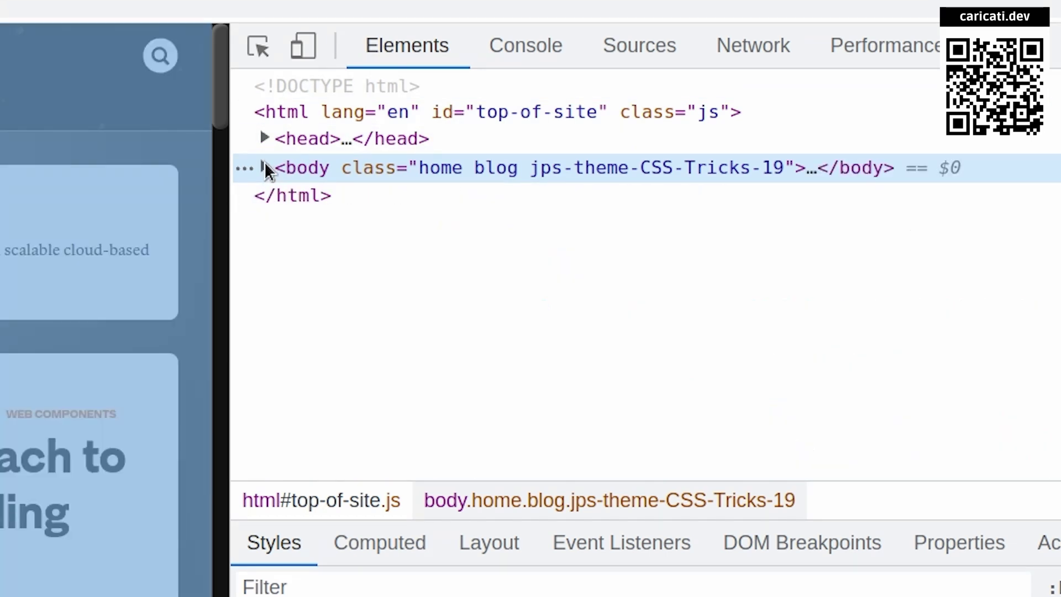
click(266, 167)
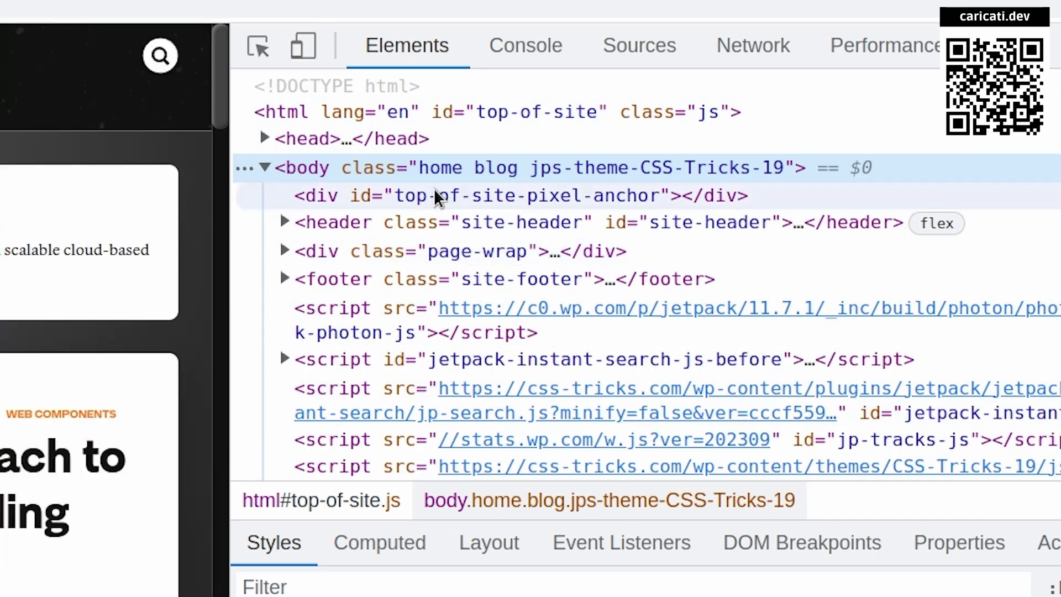
scroll(333, 250, down, 5)
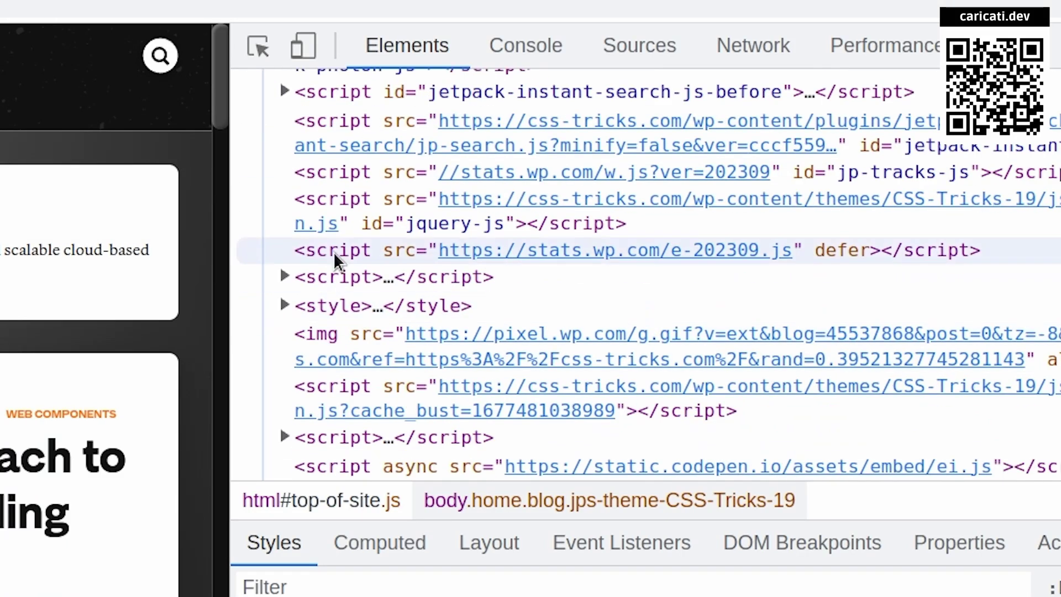
scroll(378, 235, up, 5)
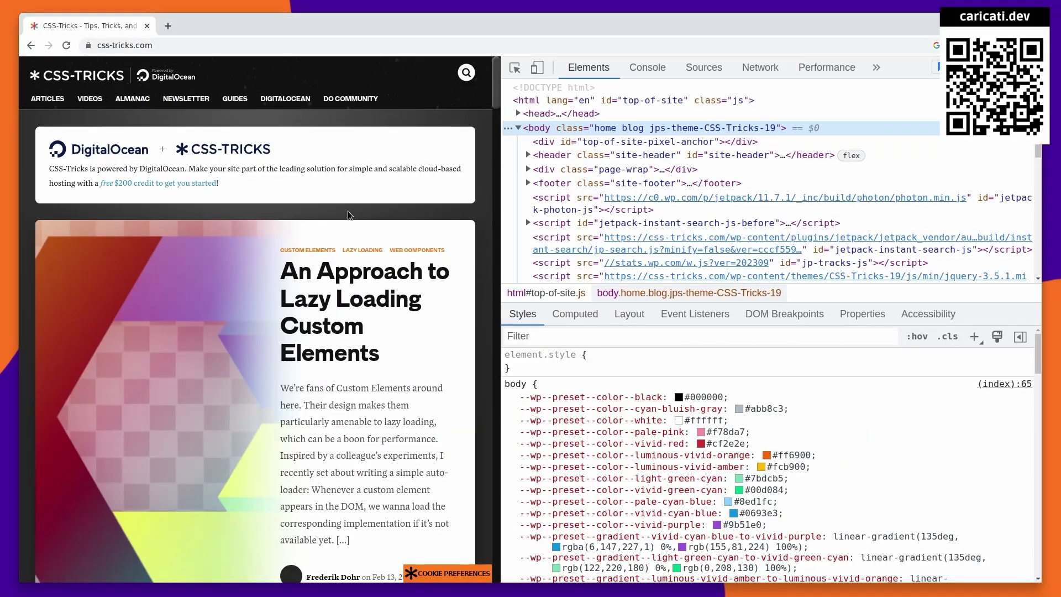
Open the source of the CSS-Tricks page and look through its head and header markup.
right_click(348, 212)
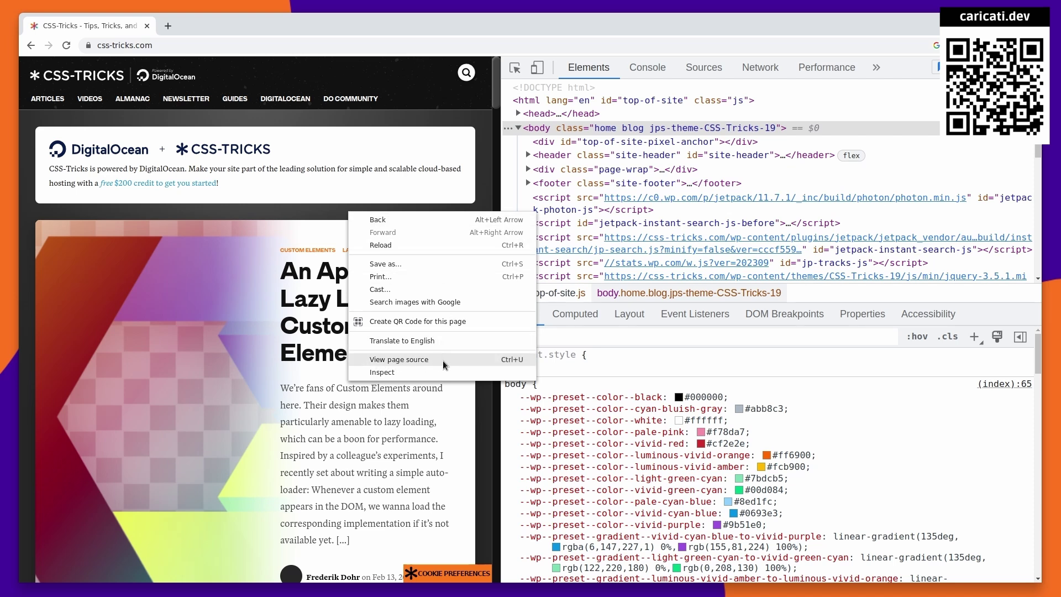
click(462, 360)
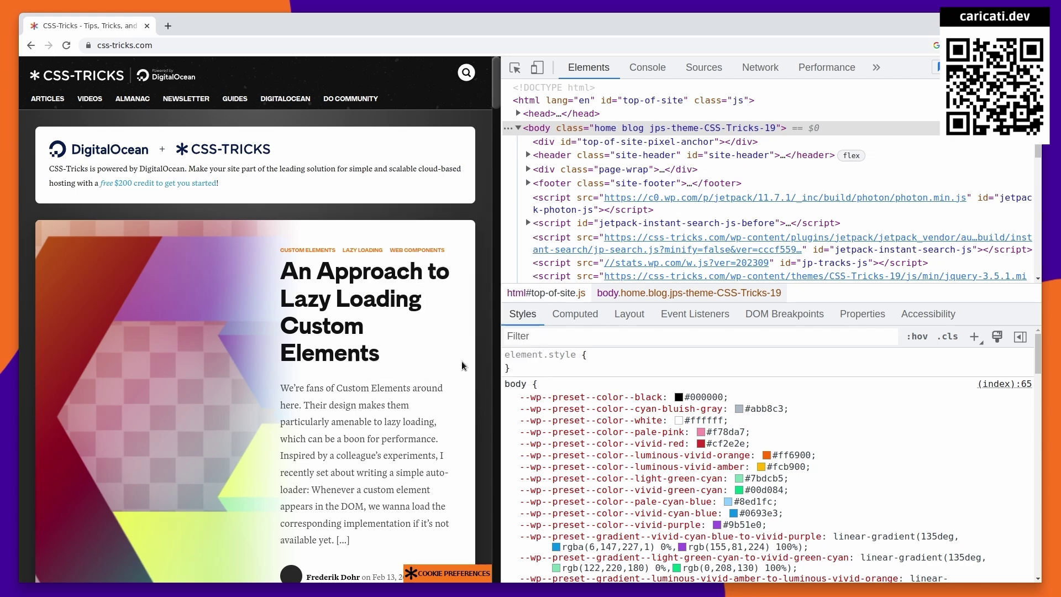
scroll(397, 363, down, 5)
scroll(396, 363, down, 12)
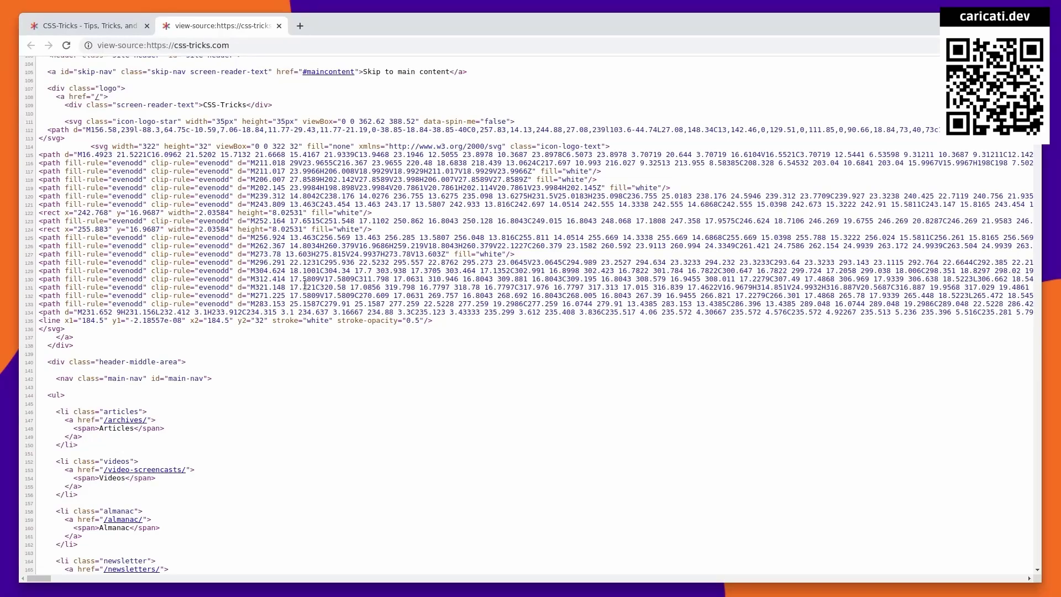
scroll(272, 388, up, 9)
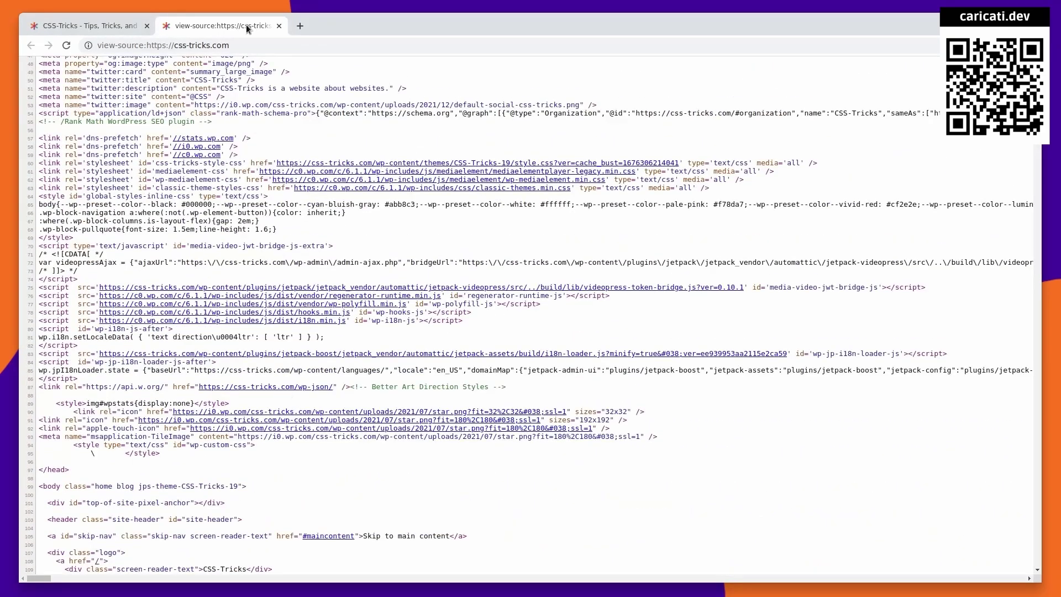
Compare the live page's element tree with the page source, and close the source tab.
click(77, 25)
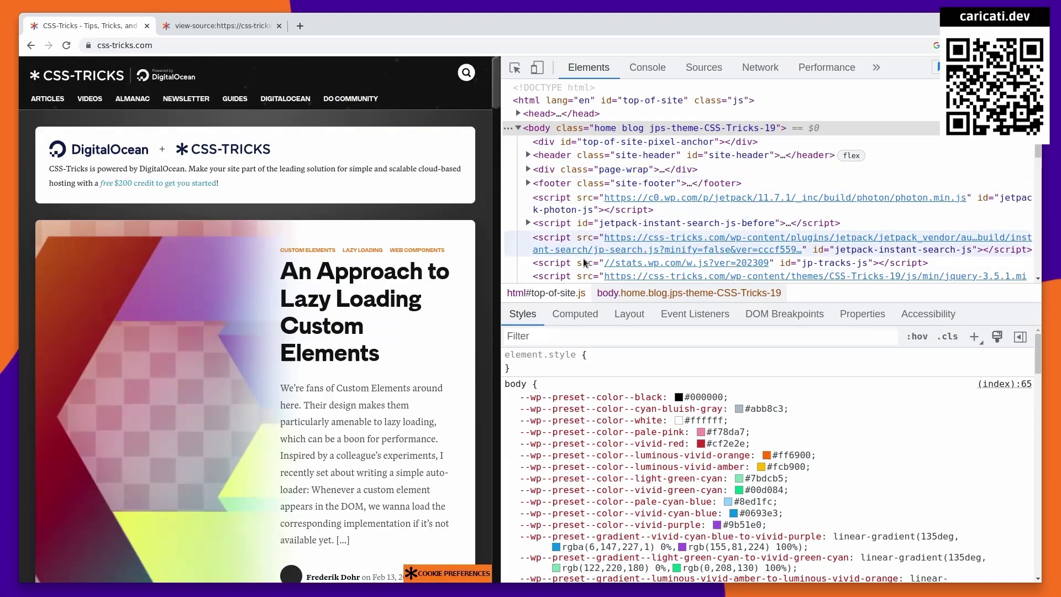
click(205, 26)
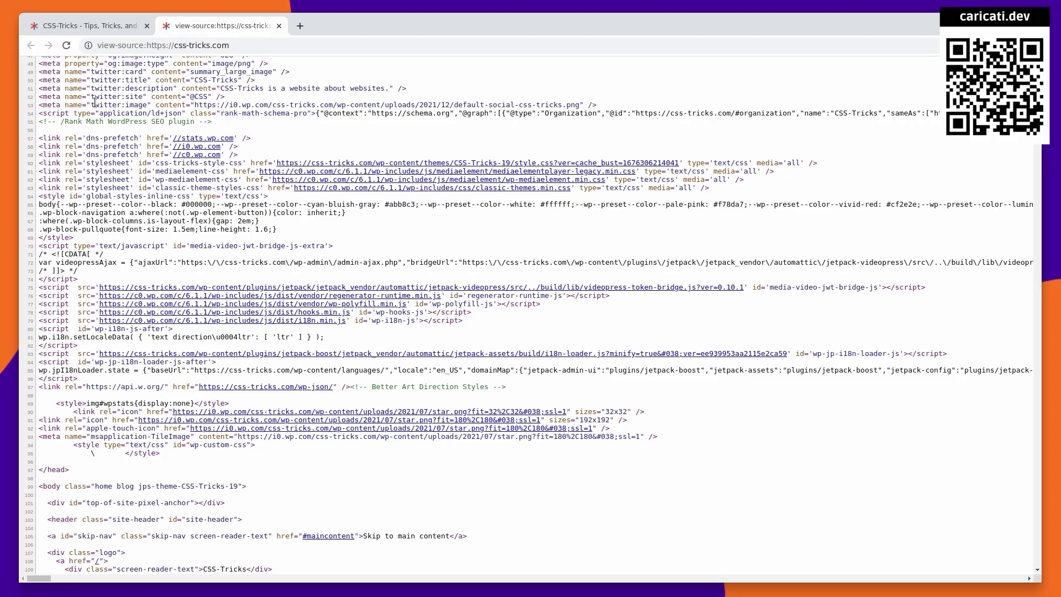
drag(95, 102, 107, 243)
click(107, 243)
middle_click(210, 21)
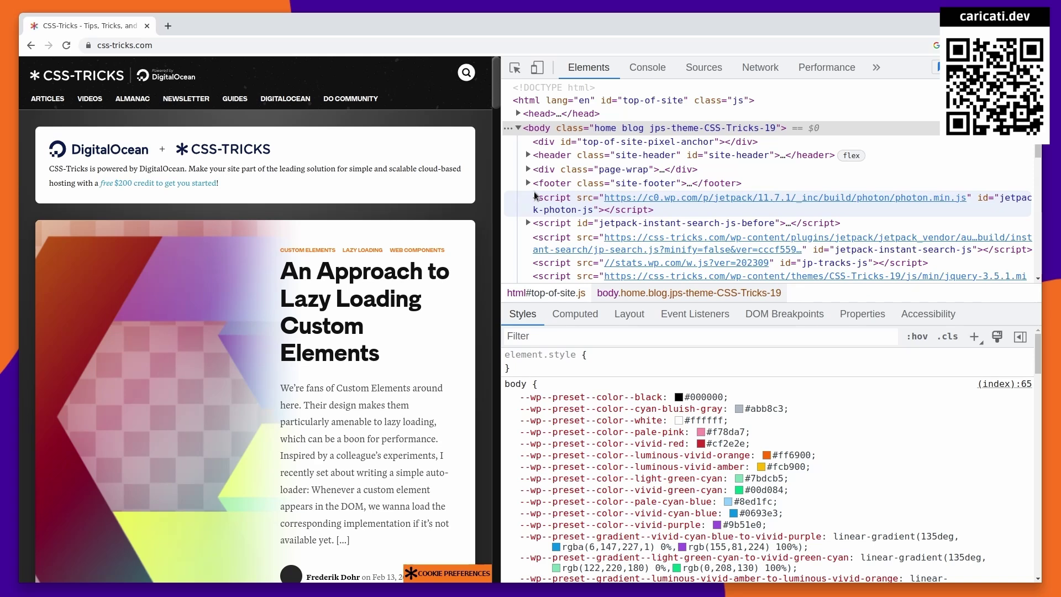
Examine the script, style and iframe nodes inside the body element of the live page.
scroll(623, 188, down, 4)
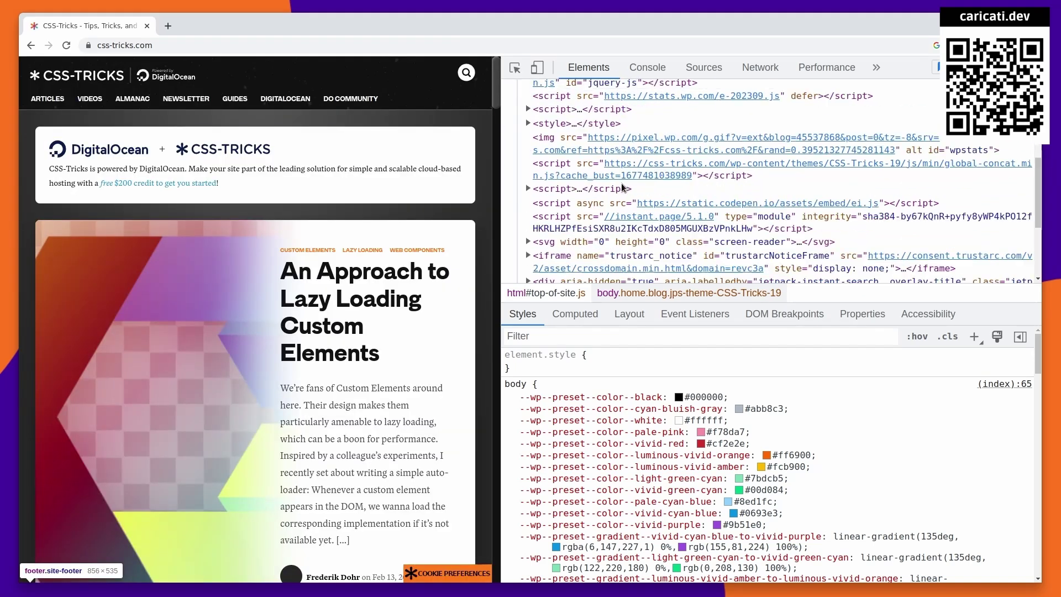
scroll(526, 237, down, 3)
scroll(525, 227, up, 3)
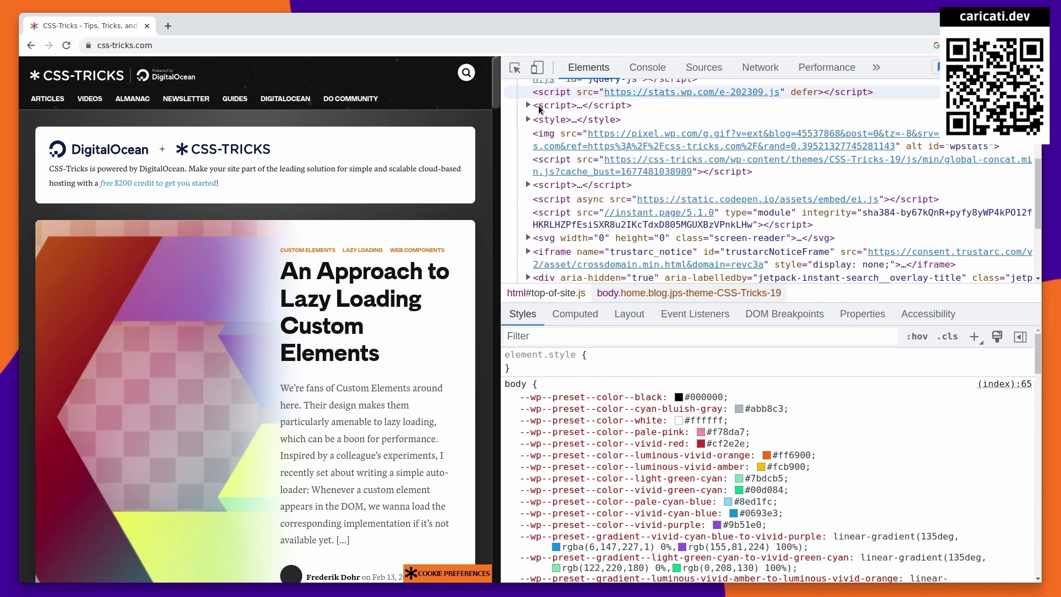
scroll(663, 144, up, 3)
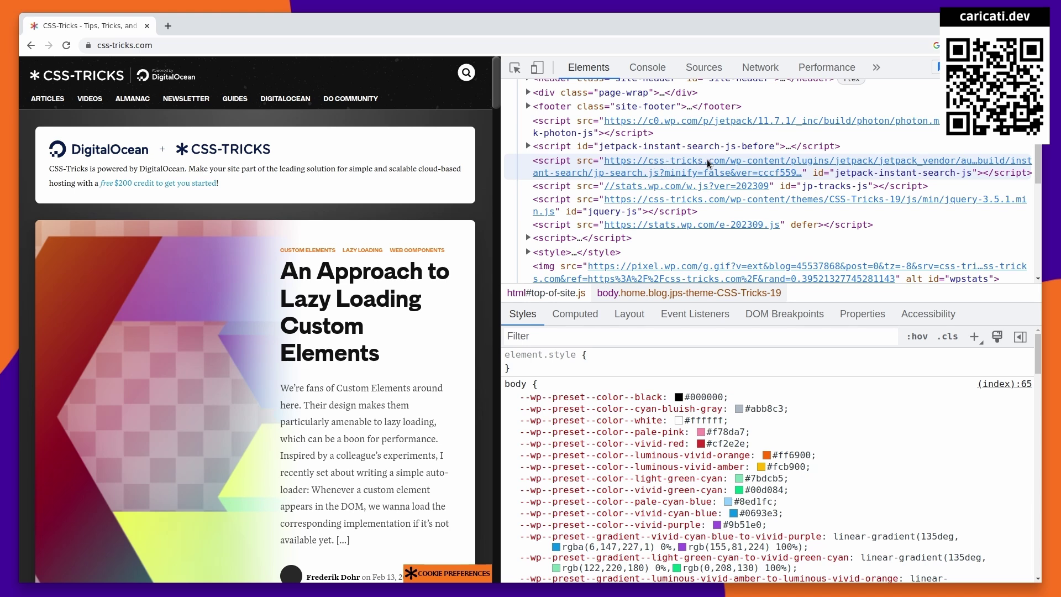
scroll(663, 155, up, 2)
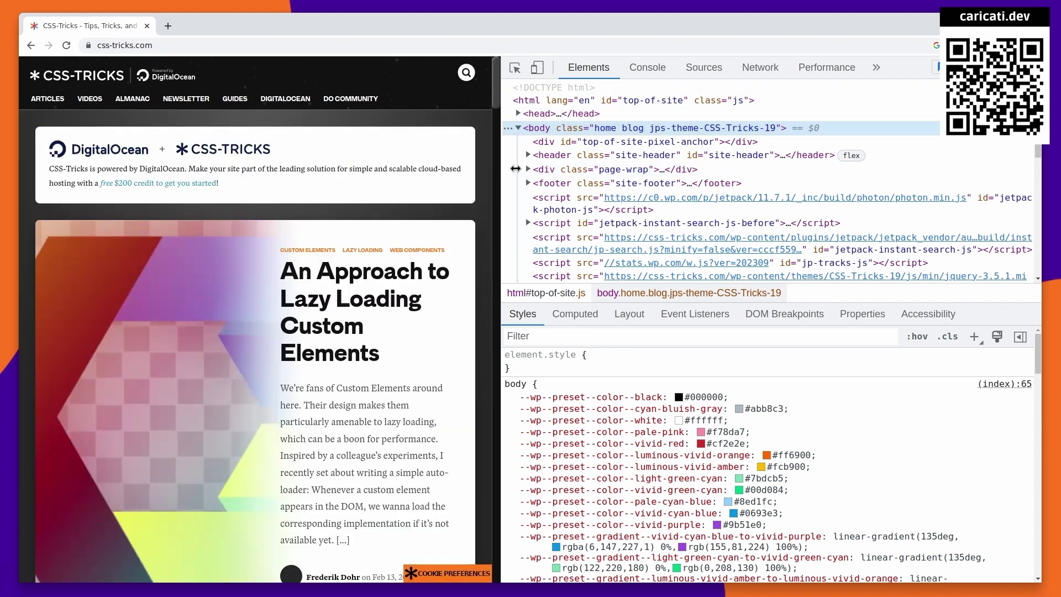
Narrow the developer tools pane and pick the DigitalOcean site-note box on the page for inspection.
drag(516, 168, 796, 177)
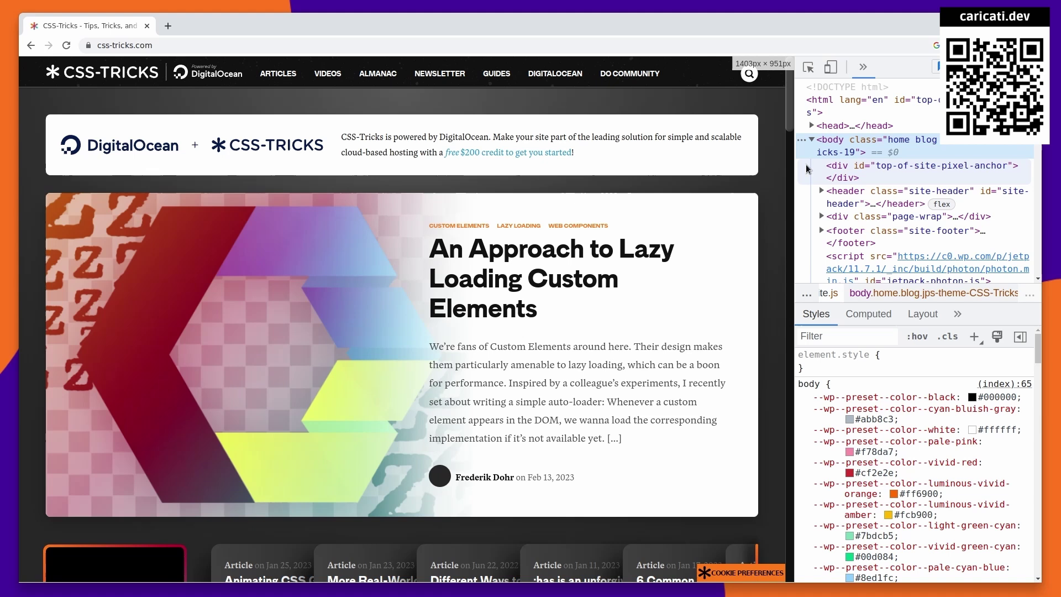
click(809, 66)
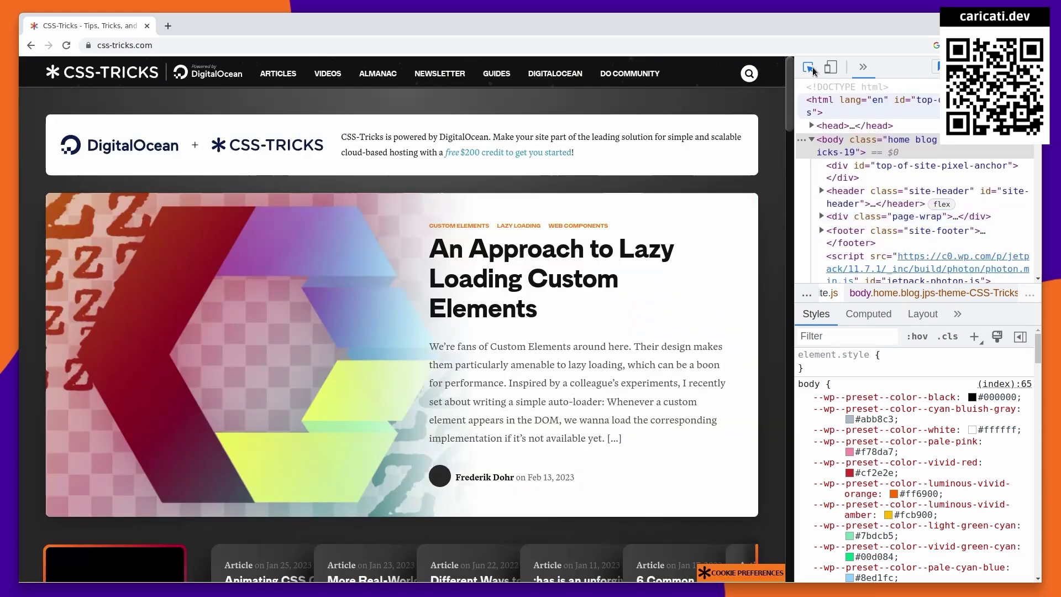
click(812, 68)
click(812, 67)
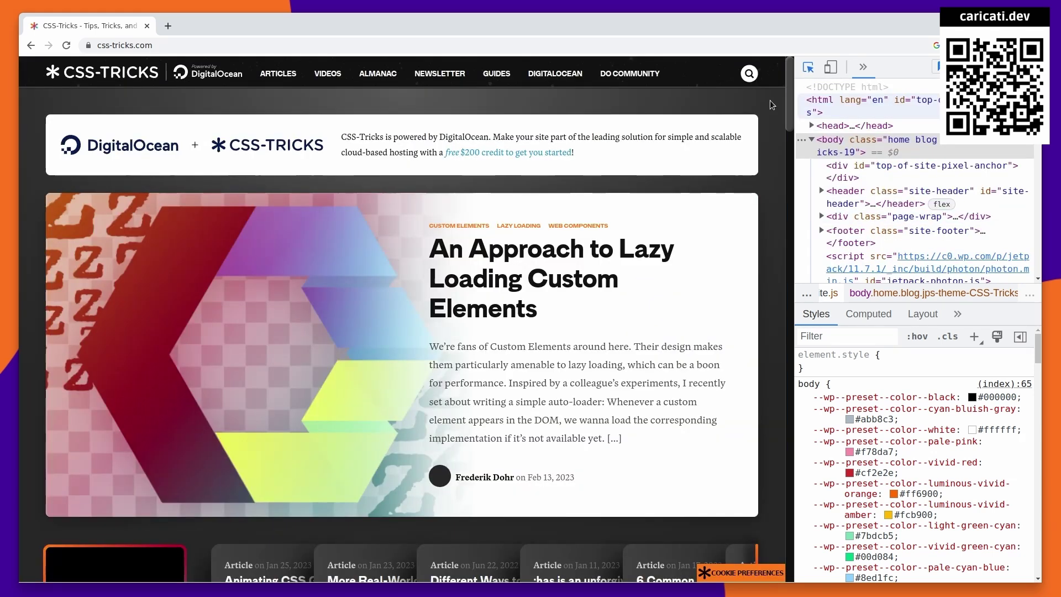
click(745, 123)
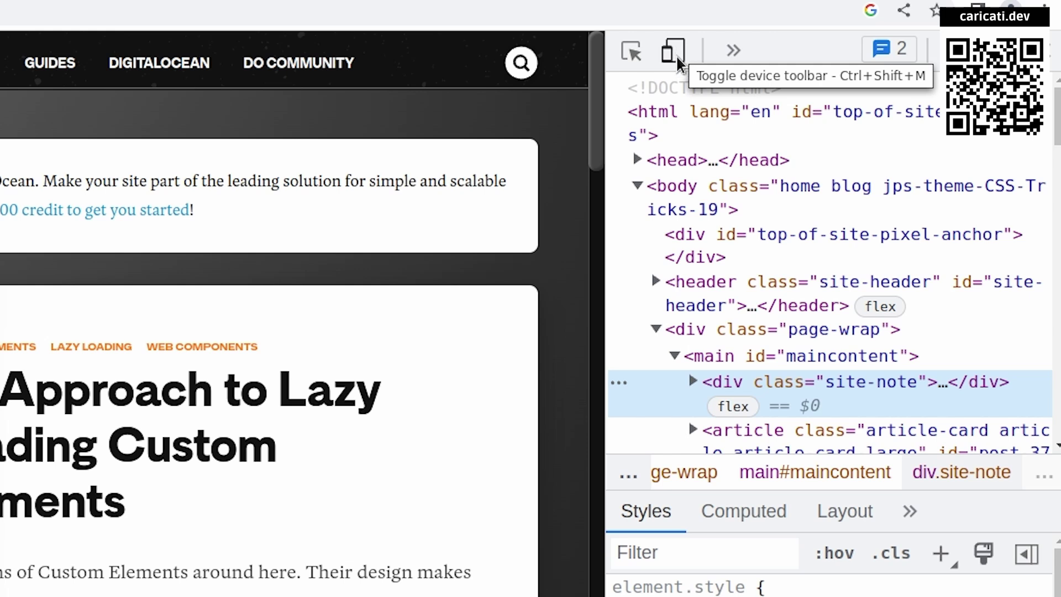
Turn on device emulation and look through the page in the 400-pixel-wide responsive preview.
click(675, 55)
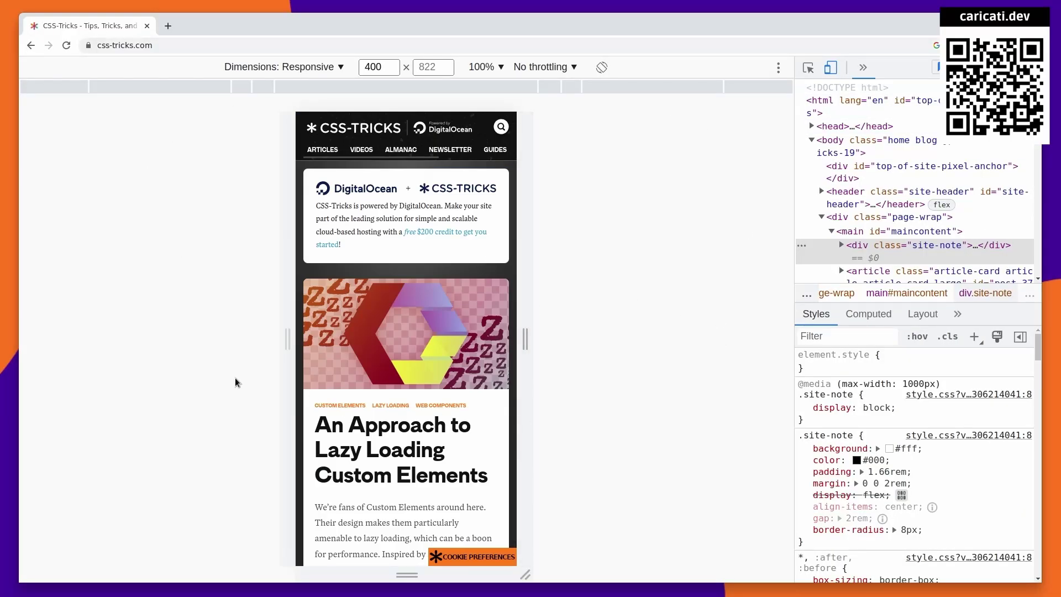
scroll(438, 431, down, 5)
scroll(435, 441, down, 4)
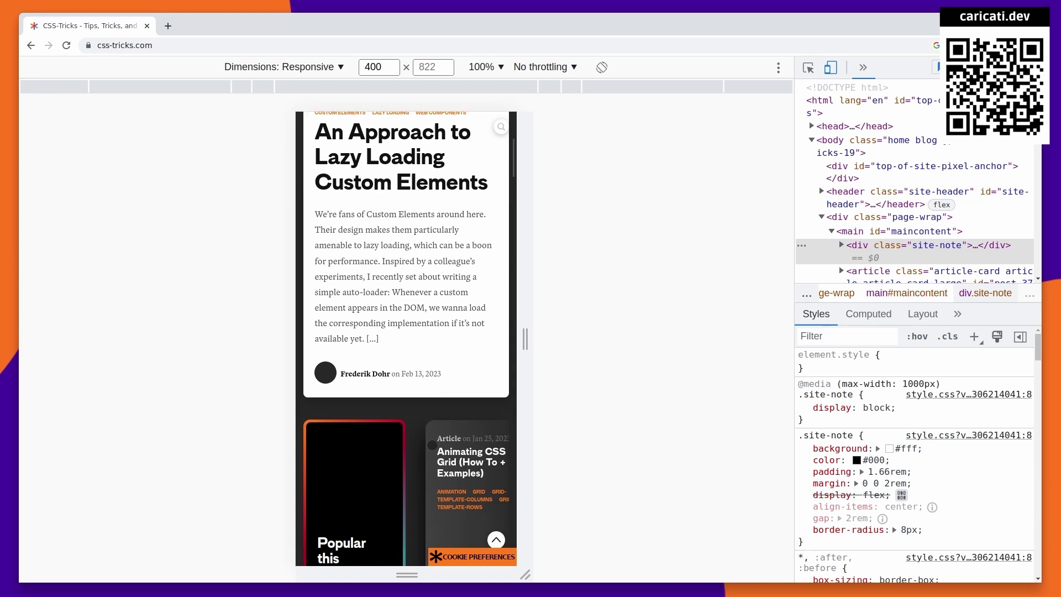
scroll(447, 248, up, 9)
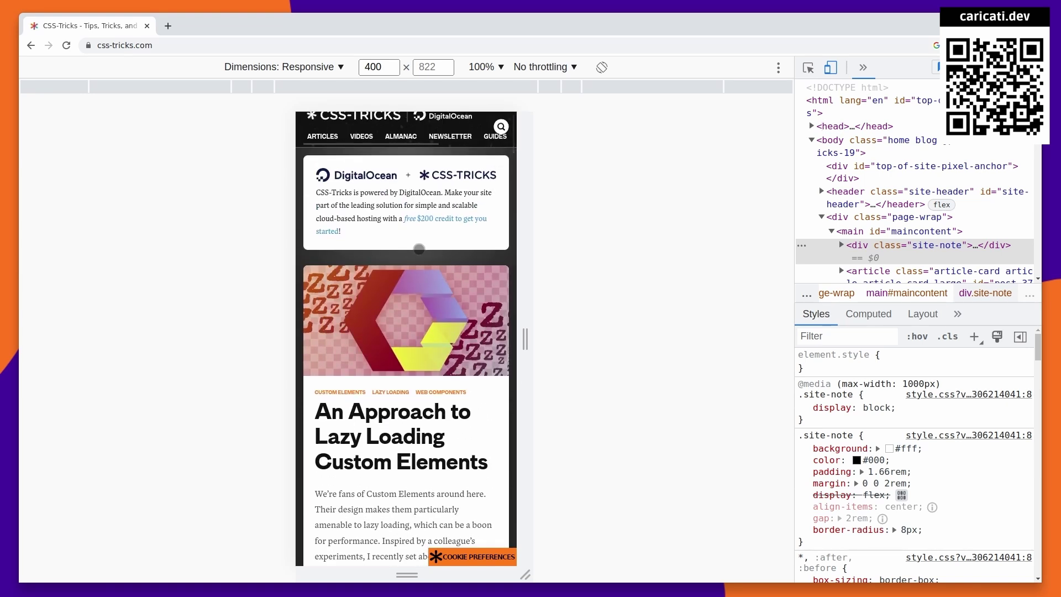
scroll(411, 249, up, 1)
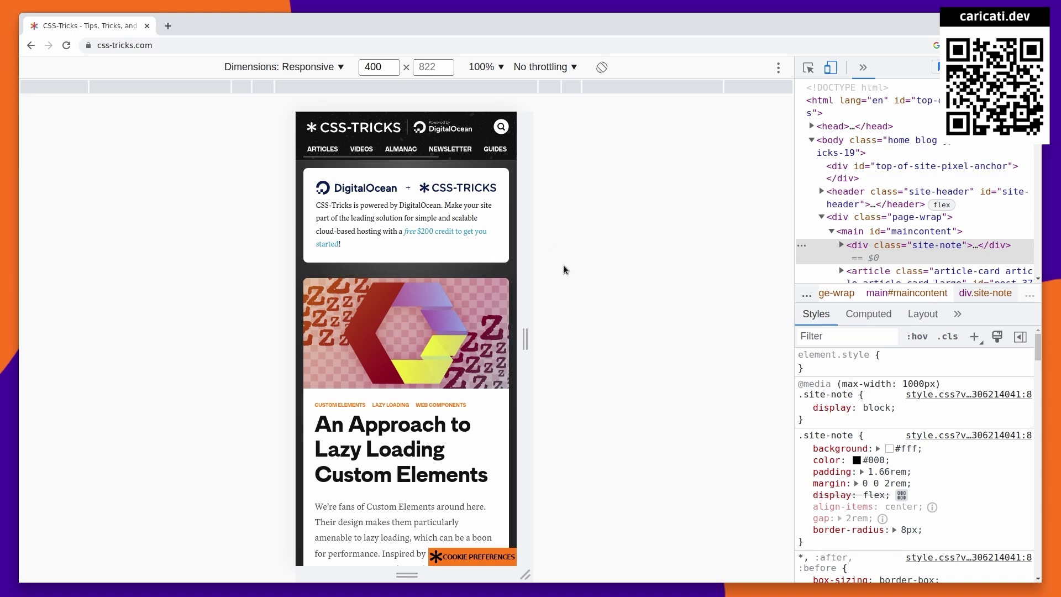
Widen the responsive preview to 470 pixels and switch its dimensions to the iPhone 12 Pro preset.
mouse_move(525, 339)
mouse_down()
mouse_move(757, 333)
mouse_move(507, 329)
mouse_move(545, 336)
mouse_up()
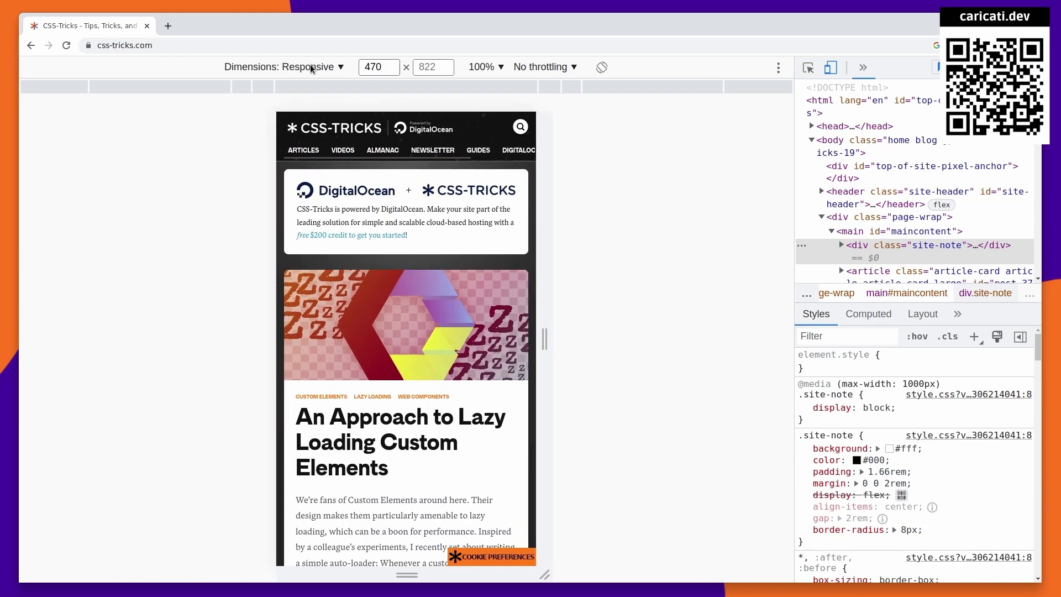
click(332, 69)
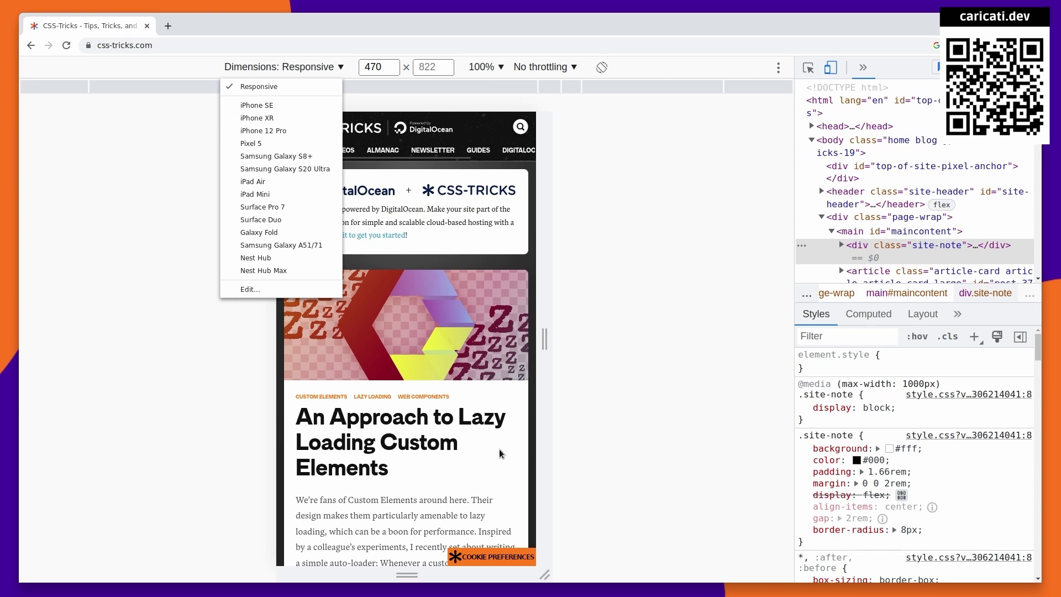
click(289, 132)
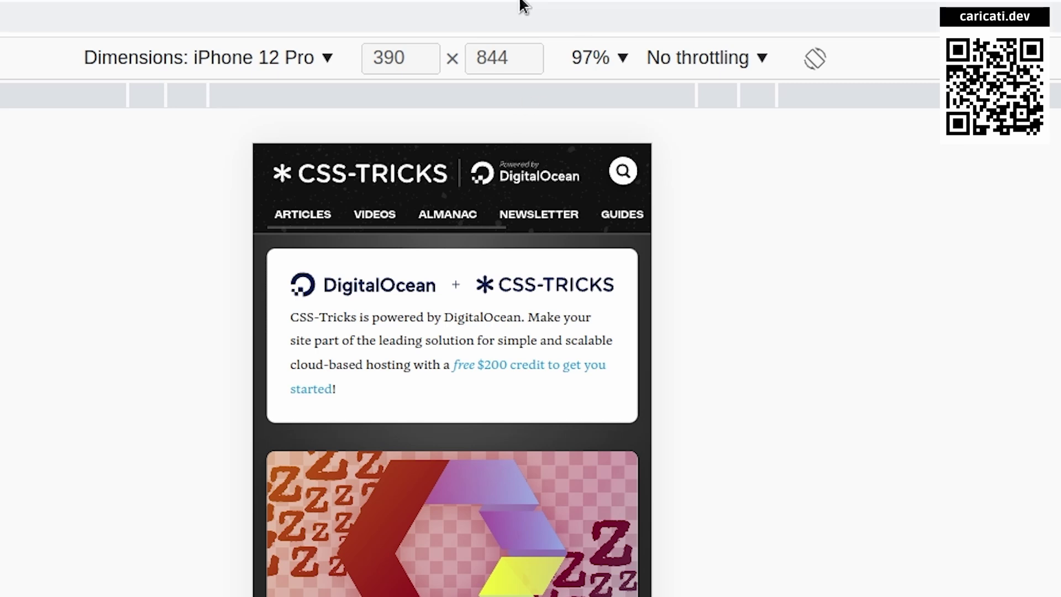
Try the iPhone 12 Pro preview at 200% and 75% zoom, and set it to 100%.
click(622, 59)
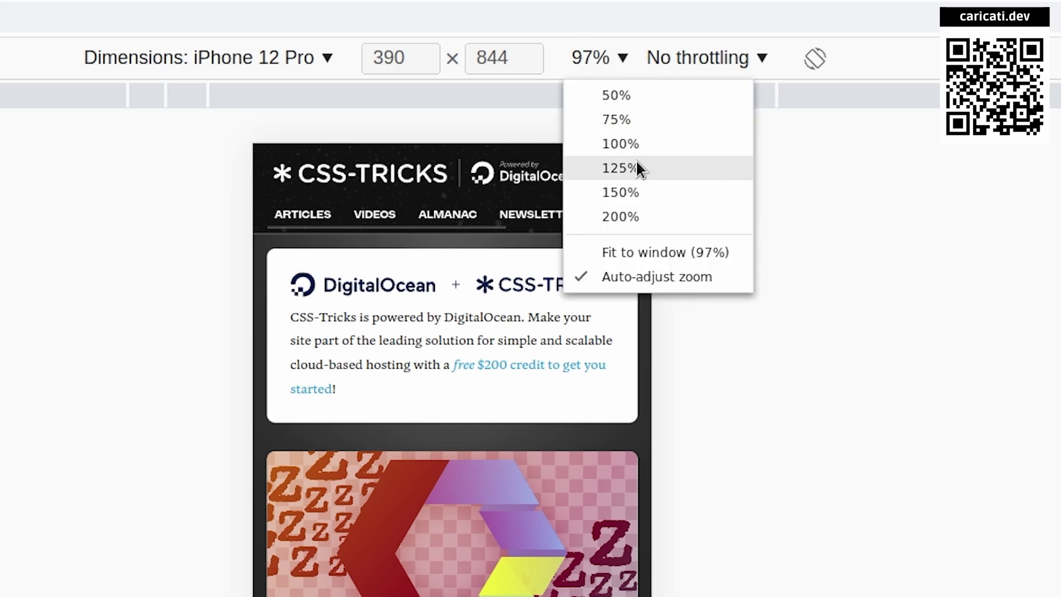
click(667, 146)
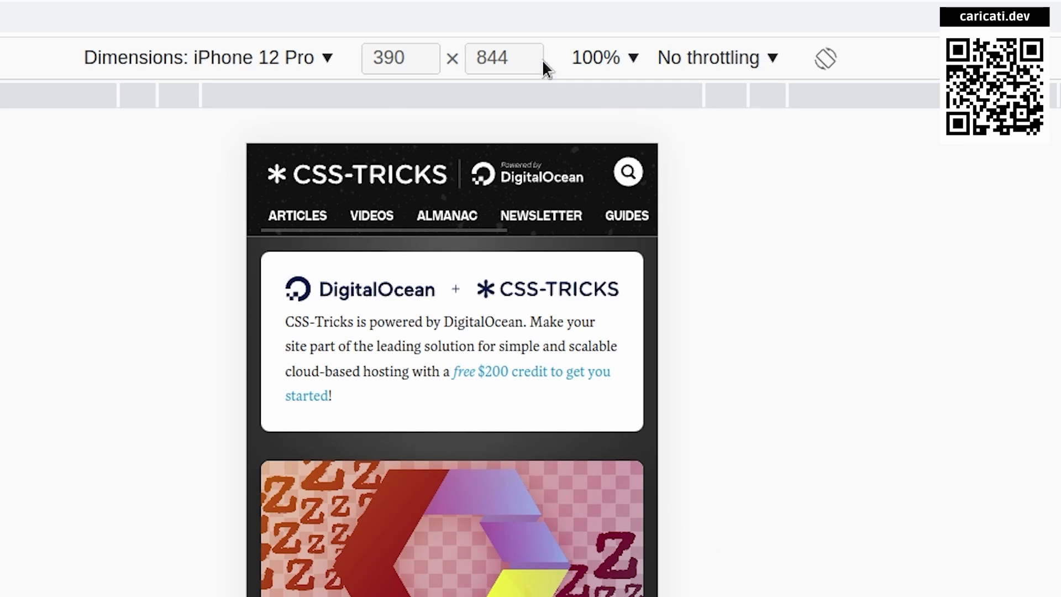
click(633, 62)
click(660, 215)
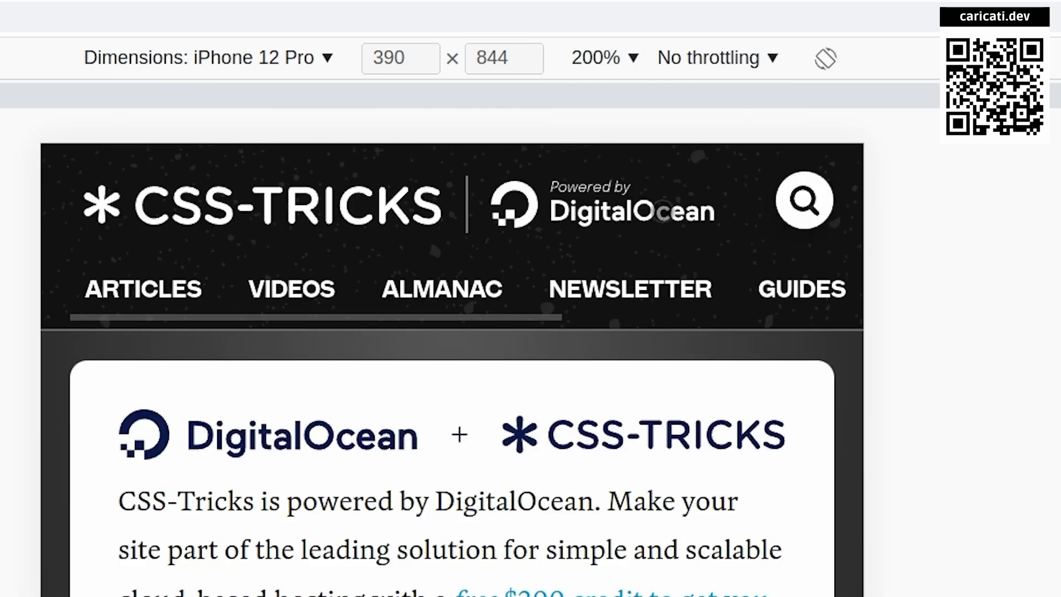
click(635, 59)
click(634, 116)
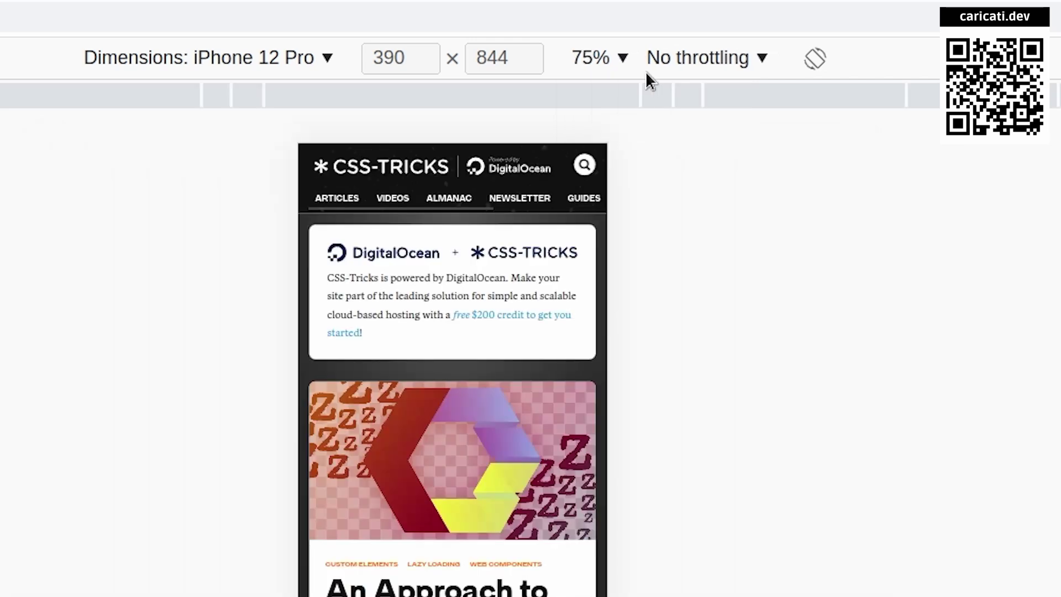
click(623, 59)
click(628, 142)
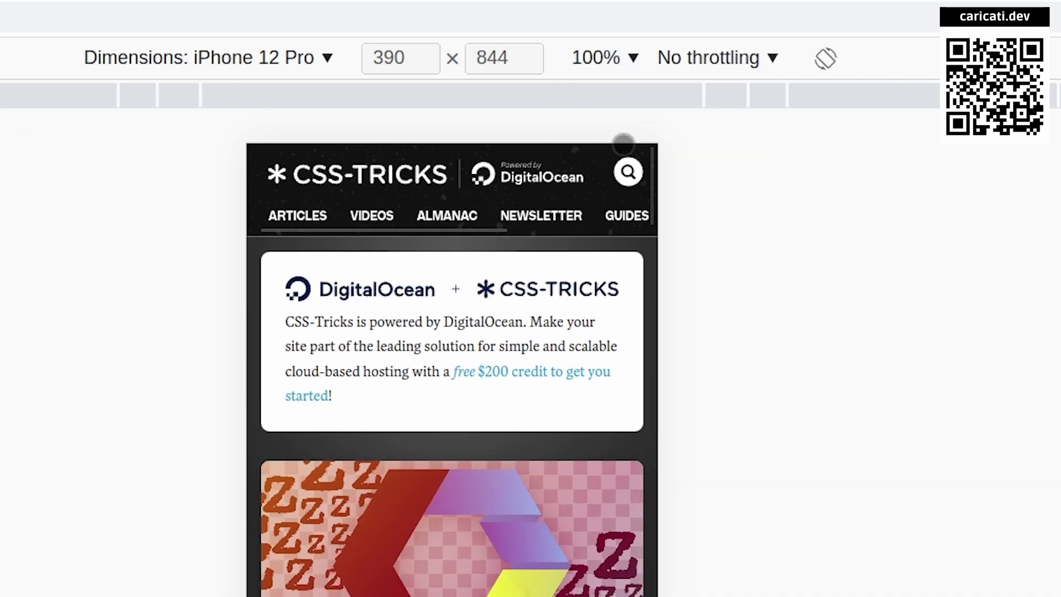
Switch the preview to the iPad Mini preset, rotate it to landscape and look through the page.
click(330, 58)
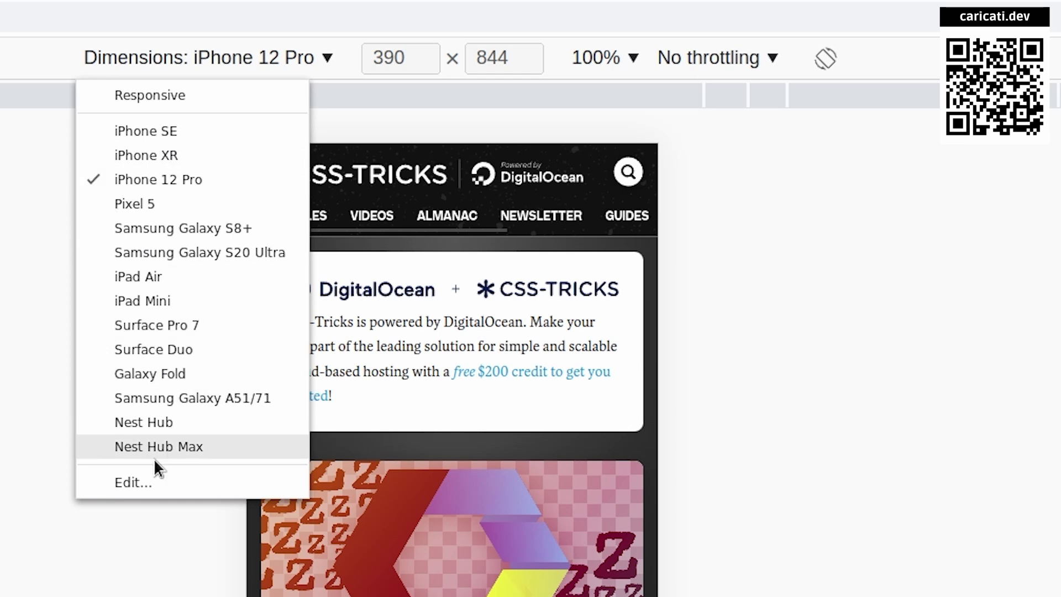
click(173, 301)
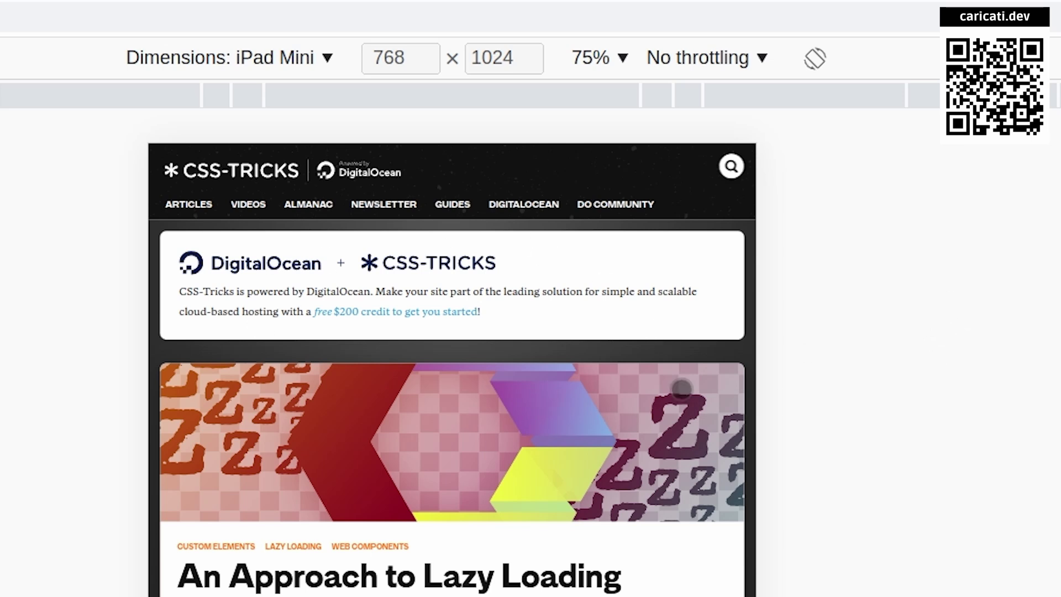
click(820, 55)
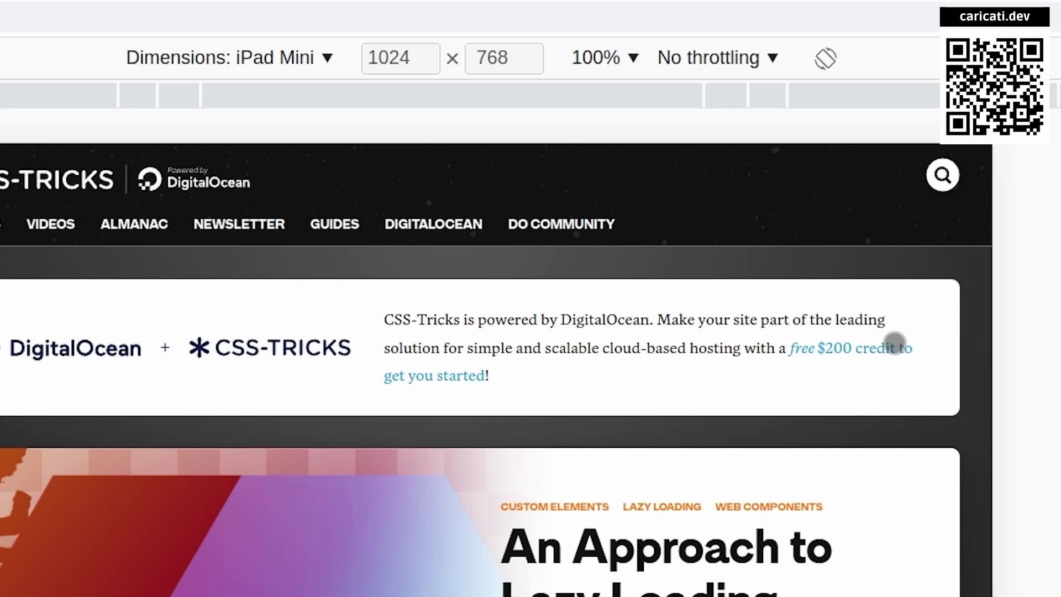
scroll(263, 454, down, 10)
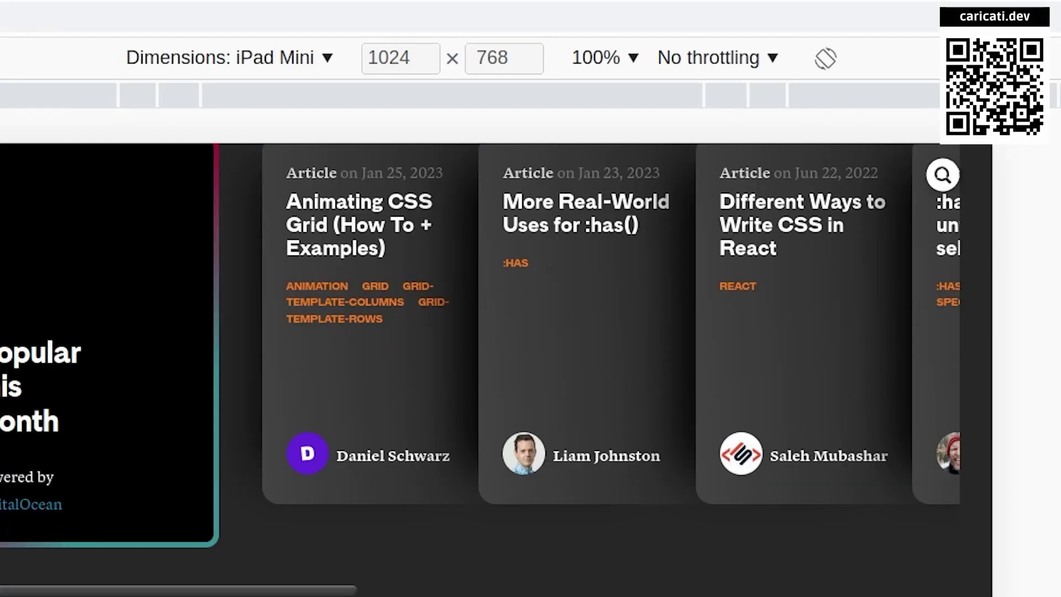
scroll(219, 526, up, 5)
scroll(609, 180, up, 5)
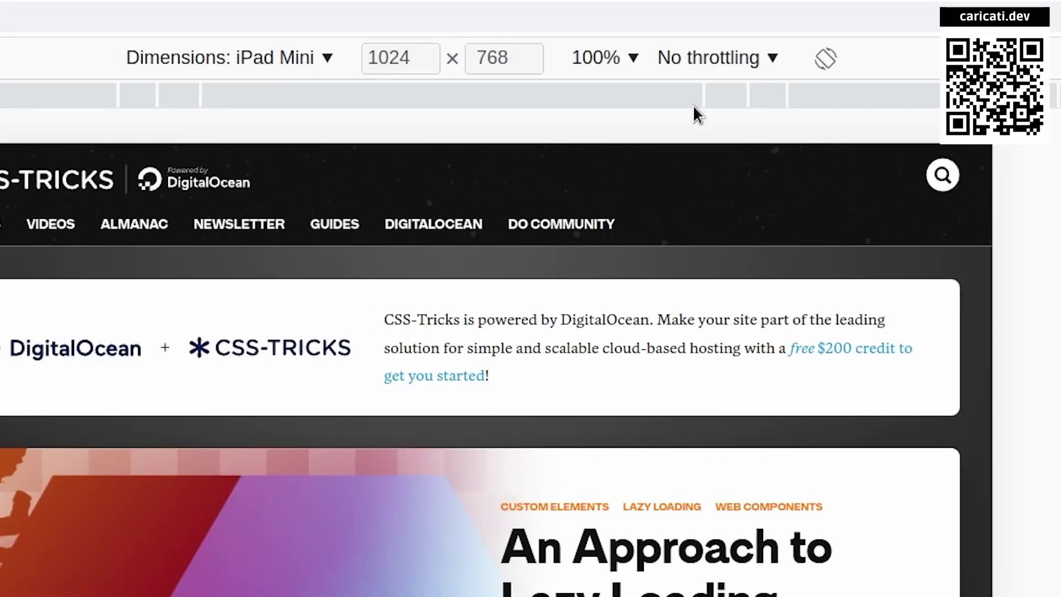
Check the device throttling options without changing them and switch the preview to the Pixel 5 preset.
click(761, 61)
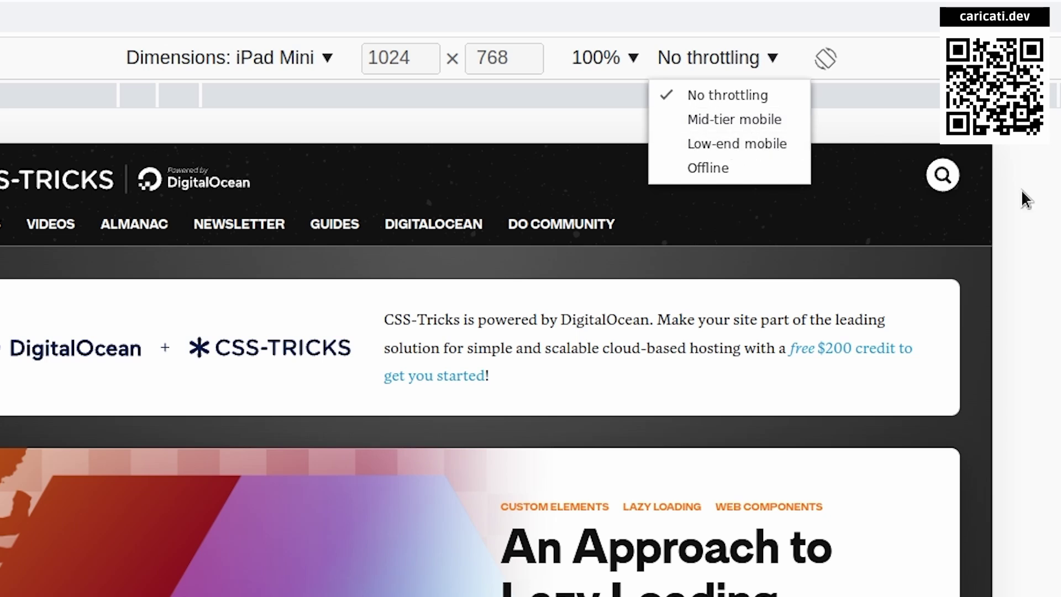
click(1048, 193)
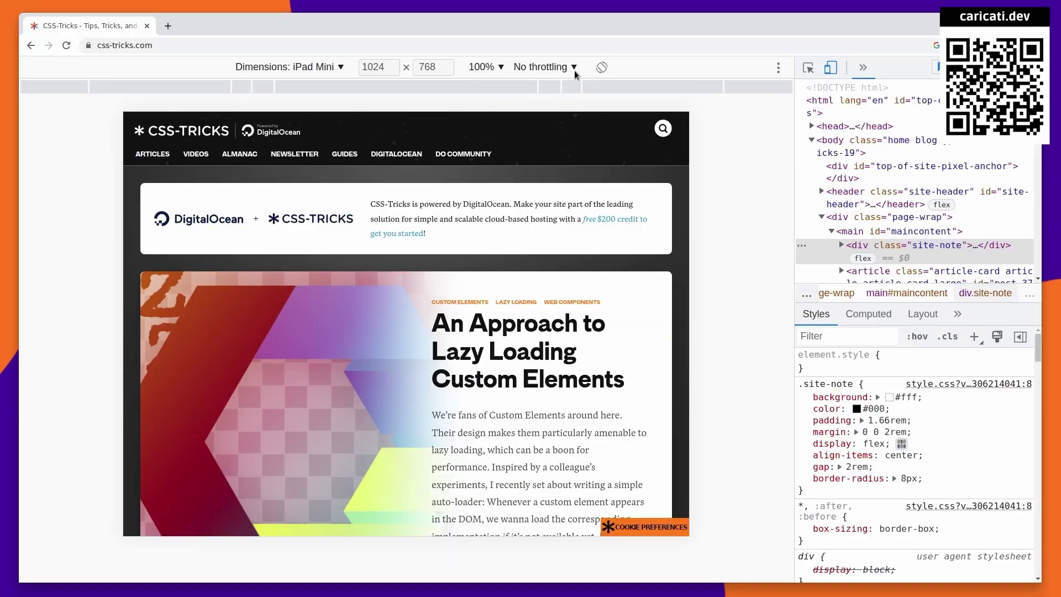
click(342, 67)
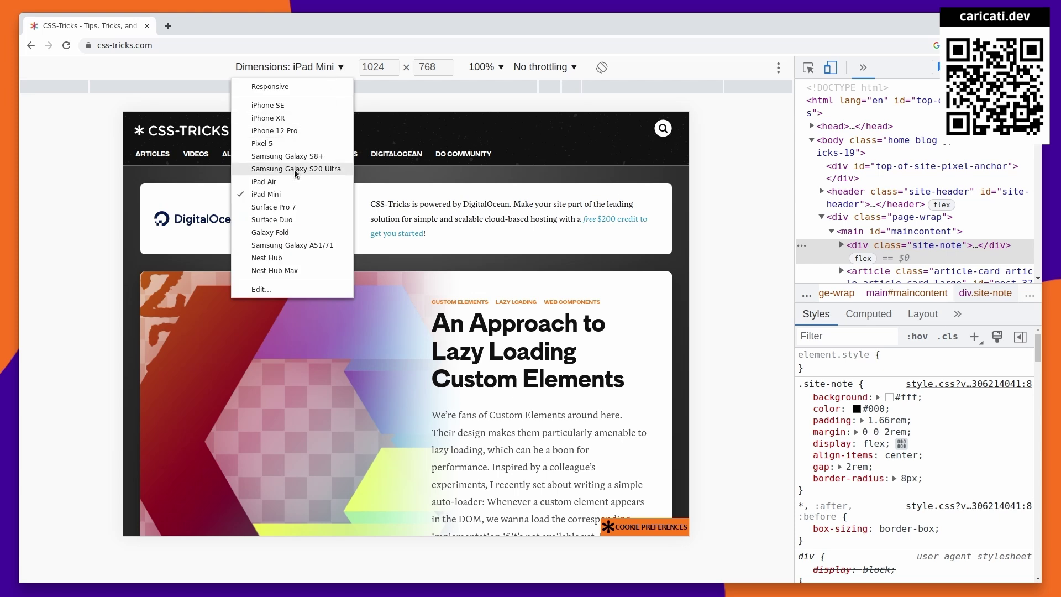
click(291, 145)
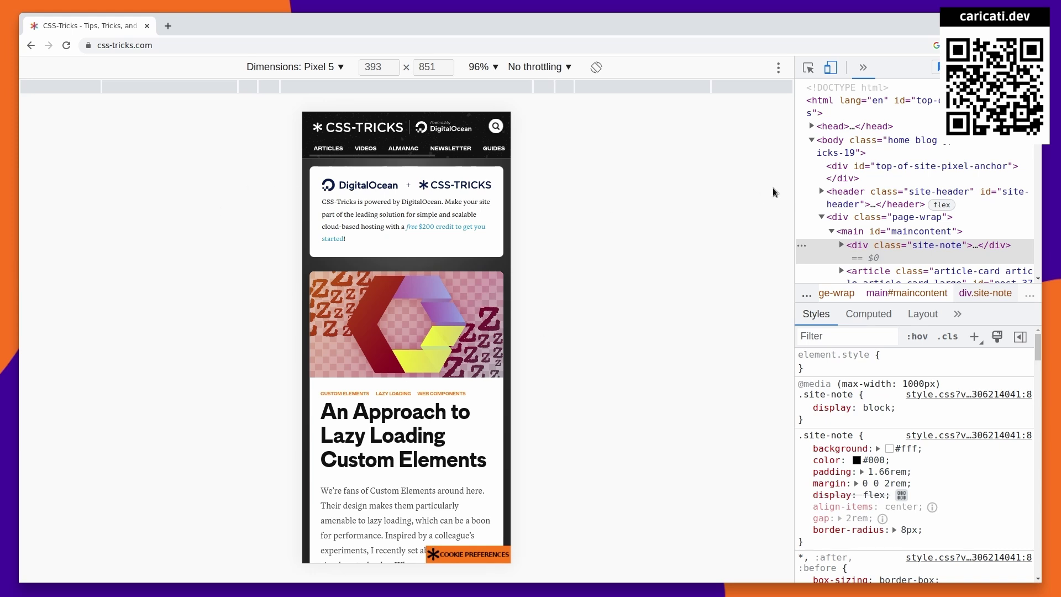
Widen the developer tools to more than half of the window and enlarge the styles area beside the element tree.
drag(793, 184, 459, 204)
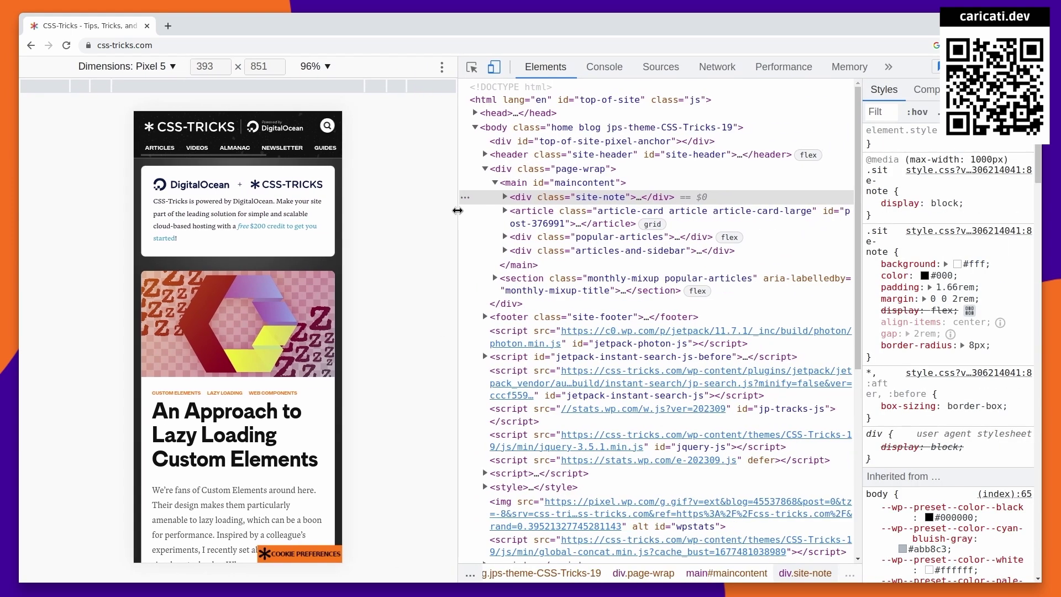
click(557, 67)
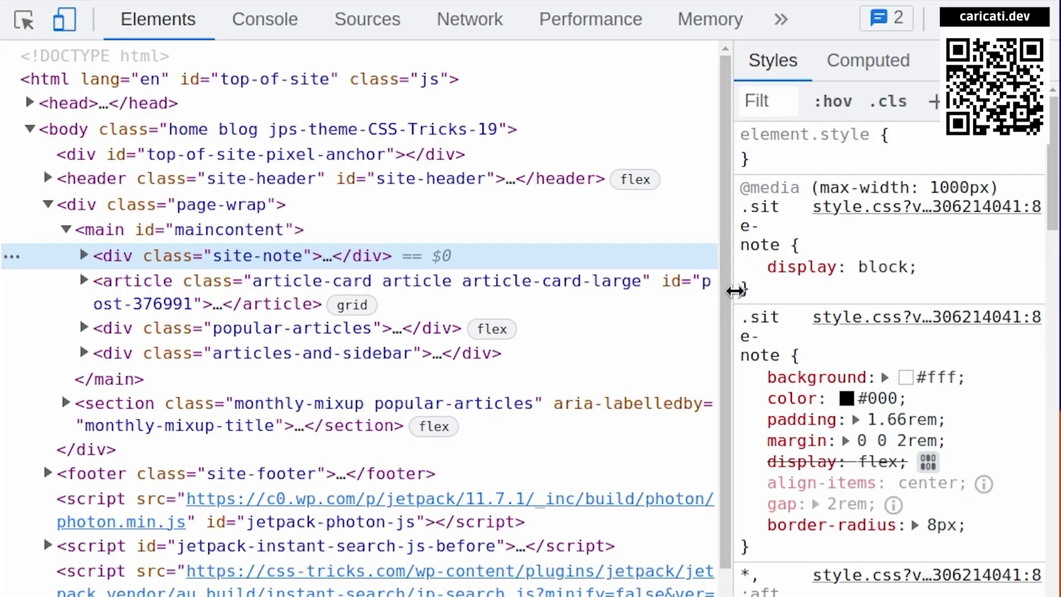
drag(860, 215, 752, 209)
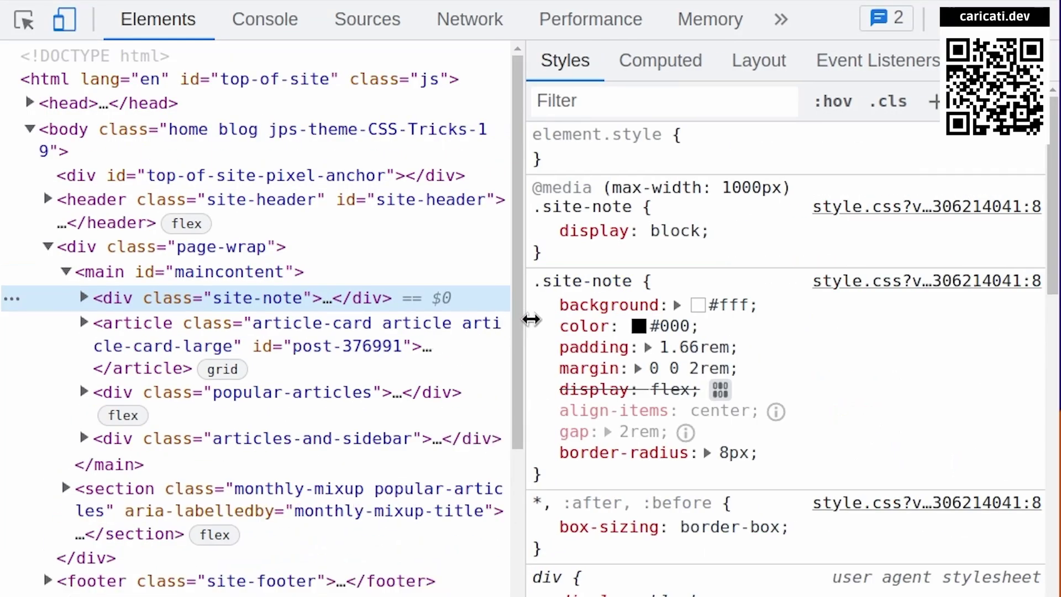
drag(531, 319, 540, 320)
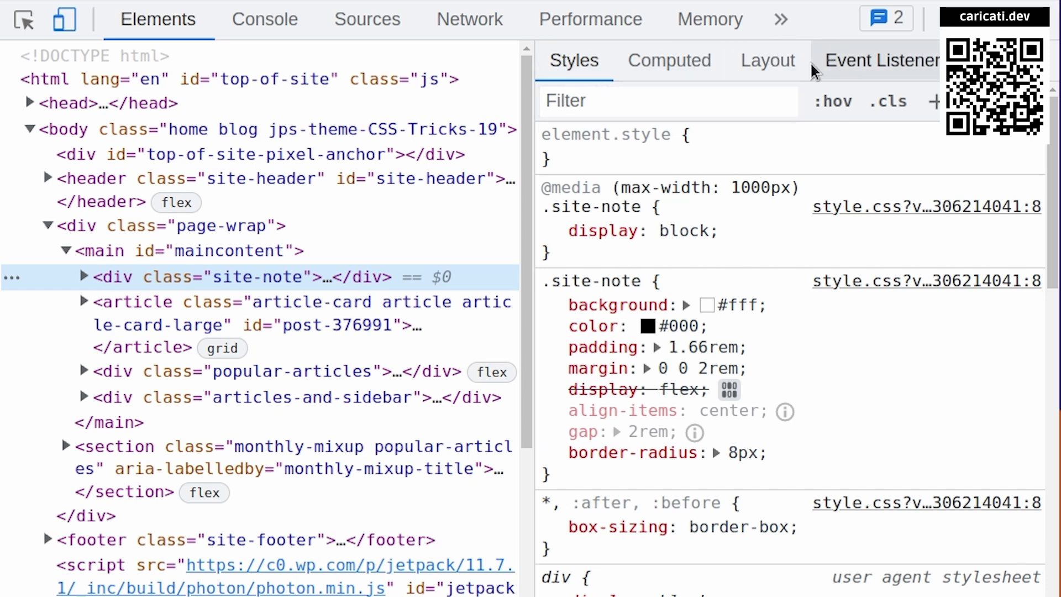
View the layout overlay settings and the site-note element's computed box model, and return to its style rules.
click(760, 62)
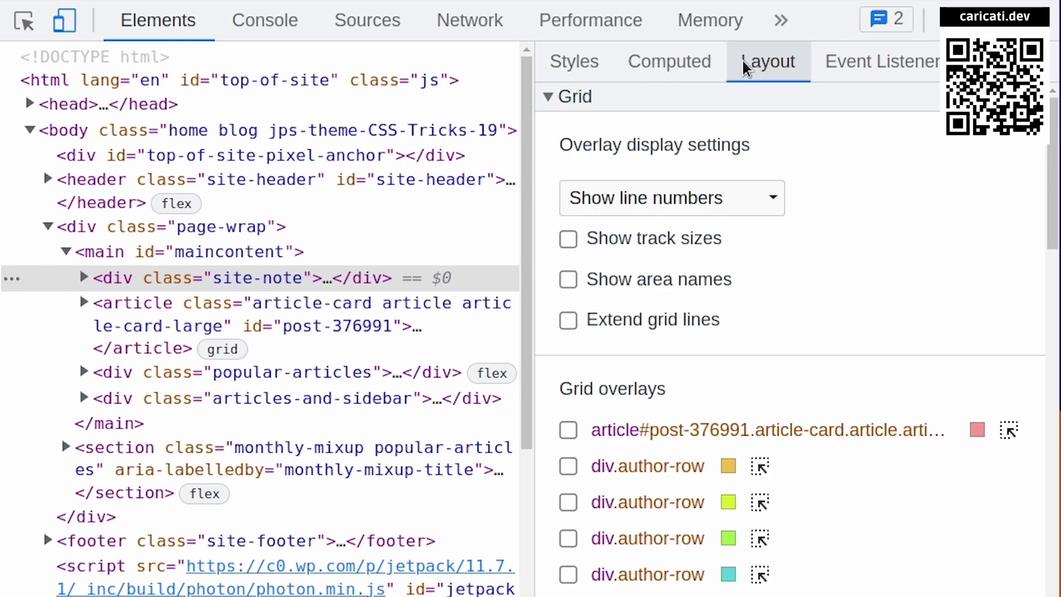
click(699, 66)
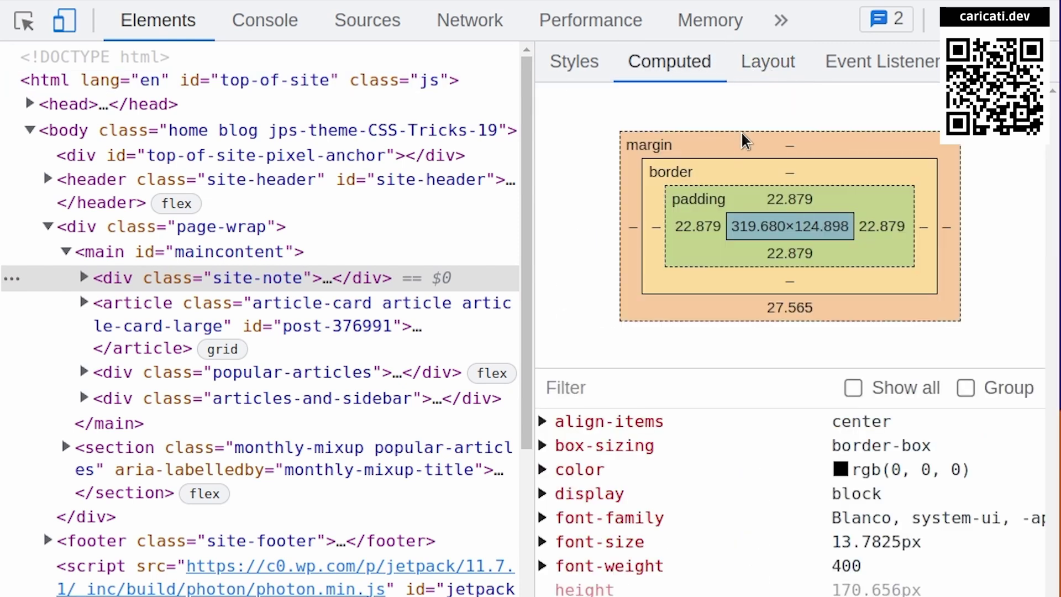
click(586, 63)
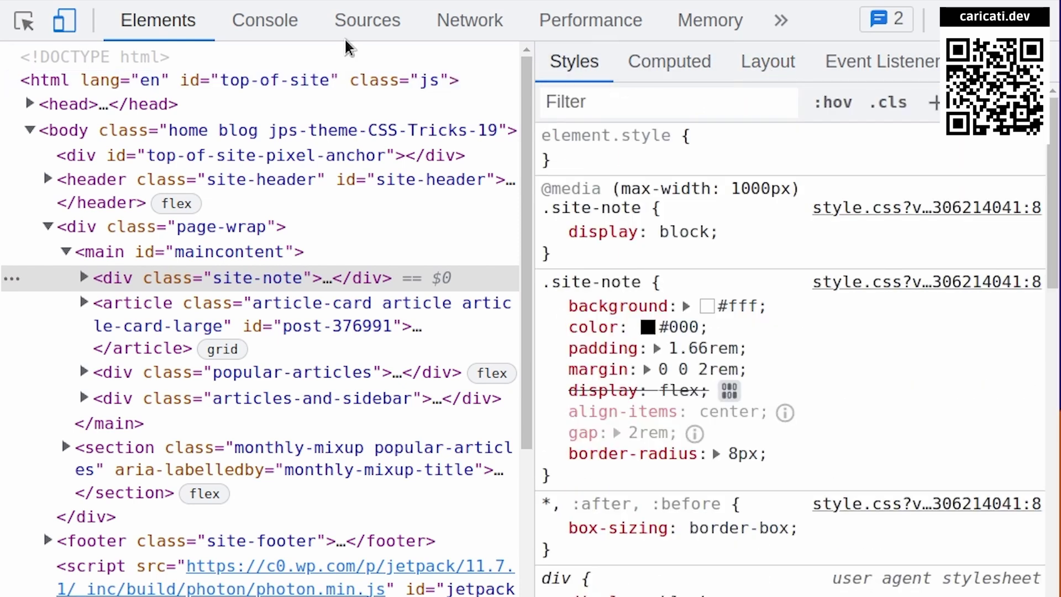
View the JavaScript console, and open the page's sources with a slightly wider file tree.
click(283, 29)
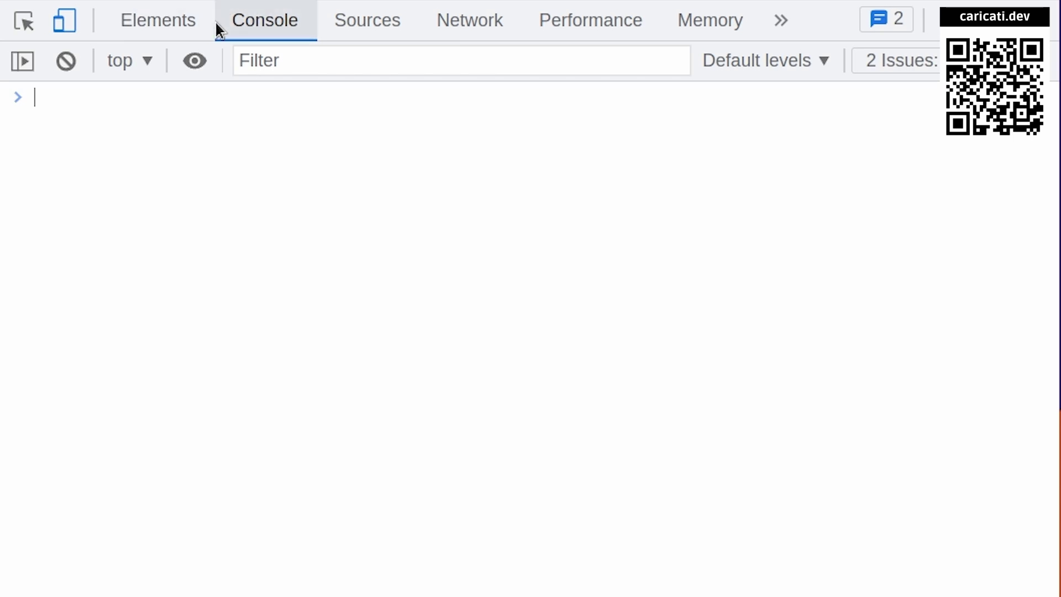
click(359, 21)
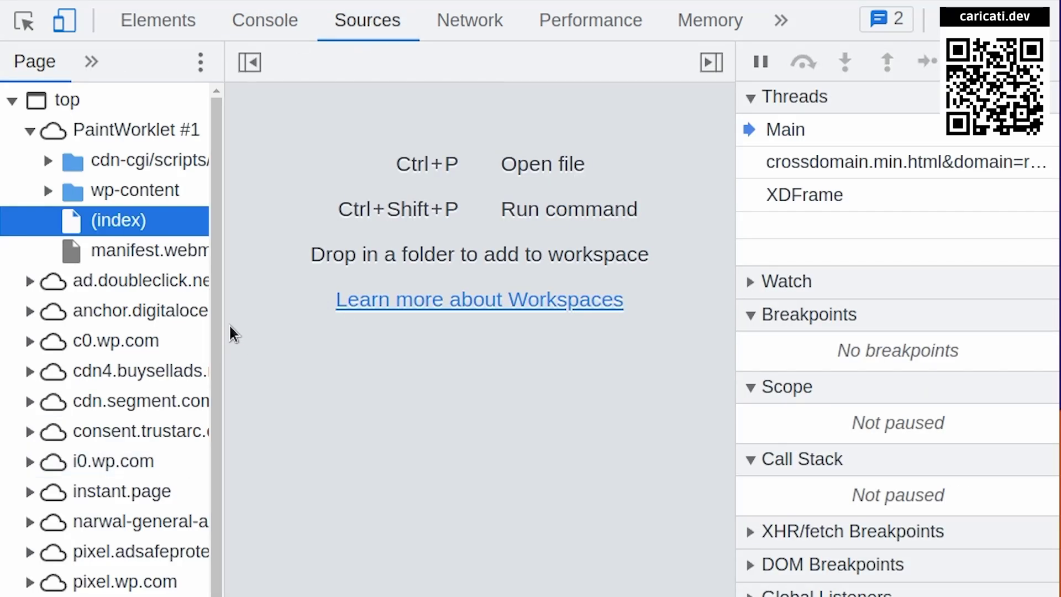
mouse_move(223, 319)
mouse_down()
mouse_move(265, 322)
mouse_move(241, 320)
mouse_up()
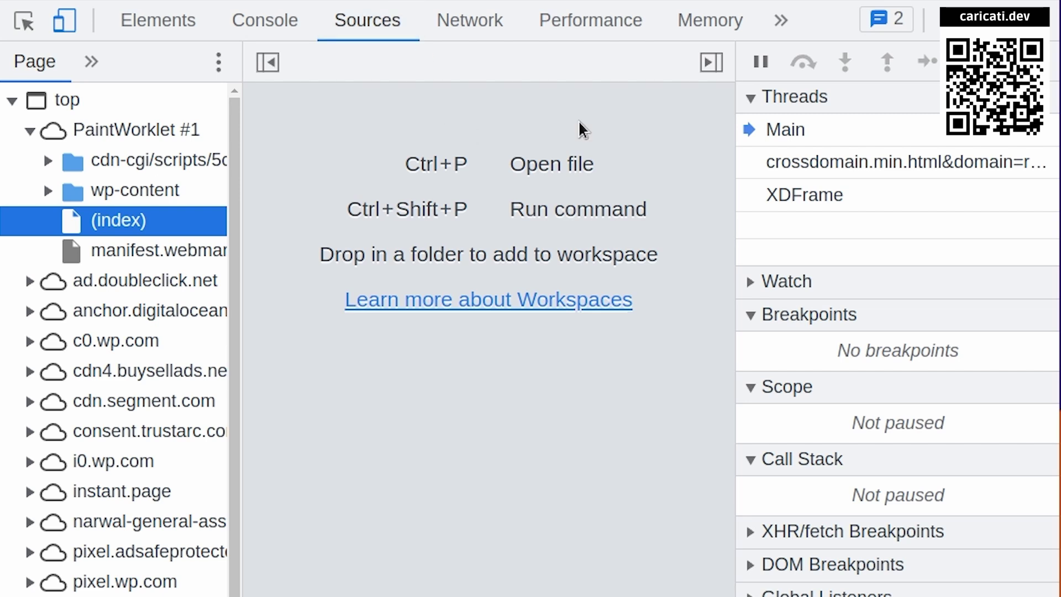
Open the network request log, show all request types, and narrow the list to images from its first entry.
click(492, 27)
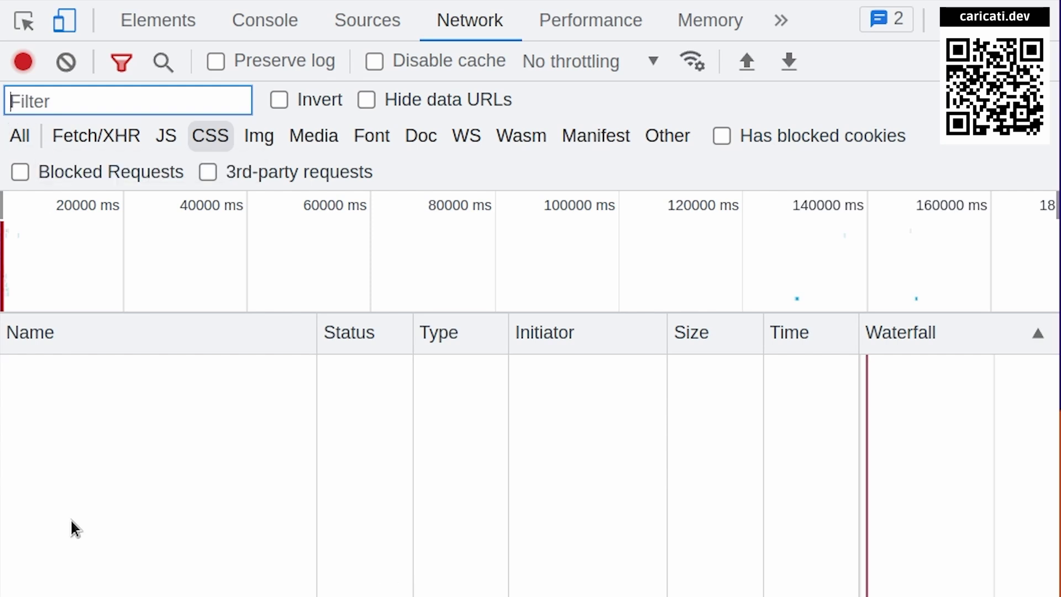
click(19, 137)
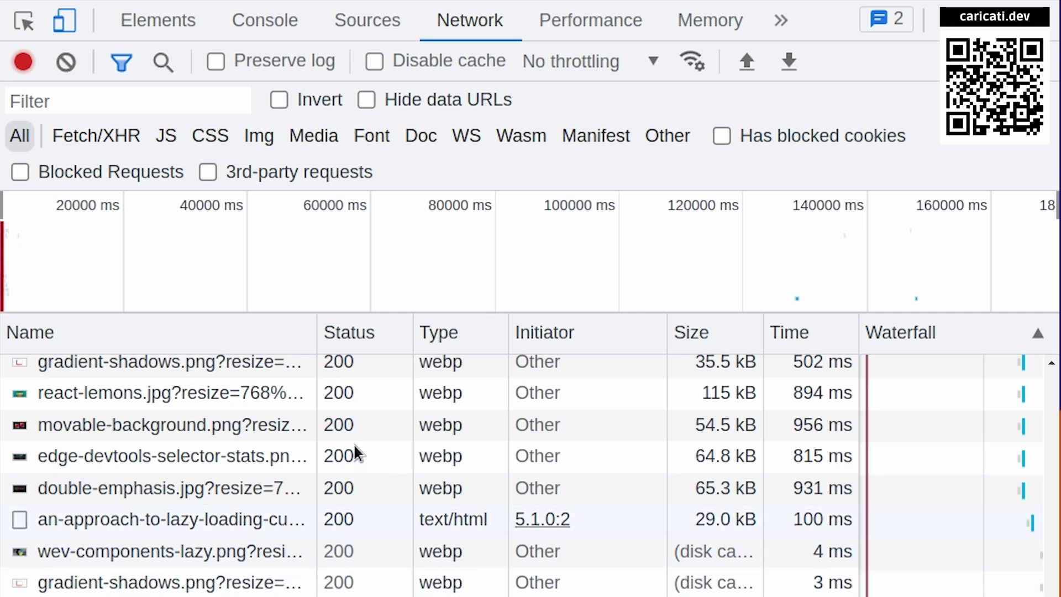
click(268, 146)
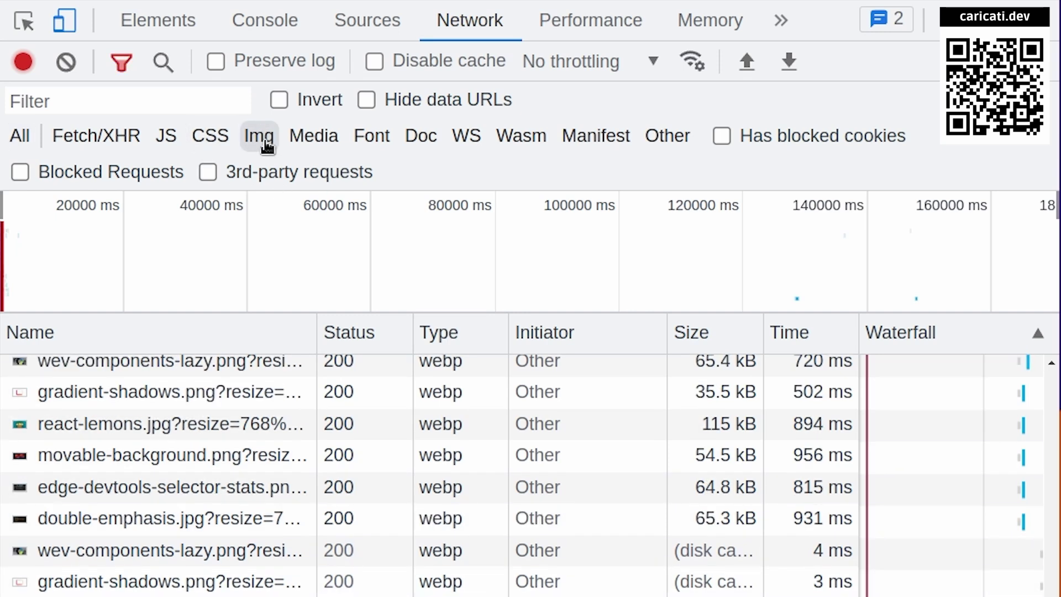
scroll(228, 557, up, 10)
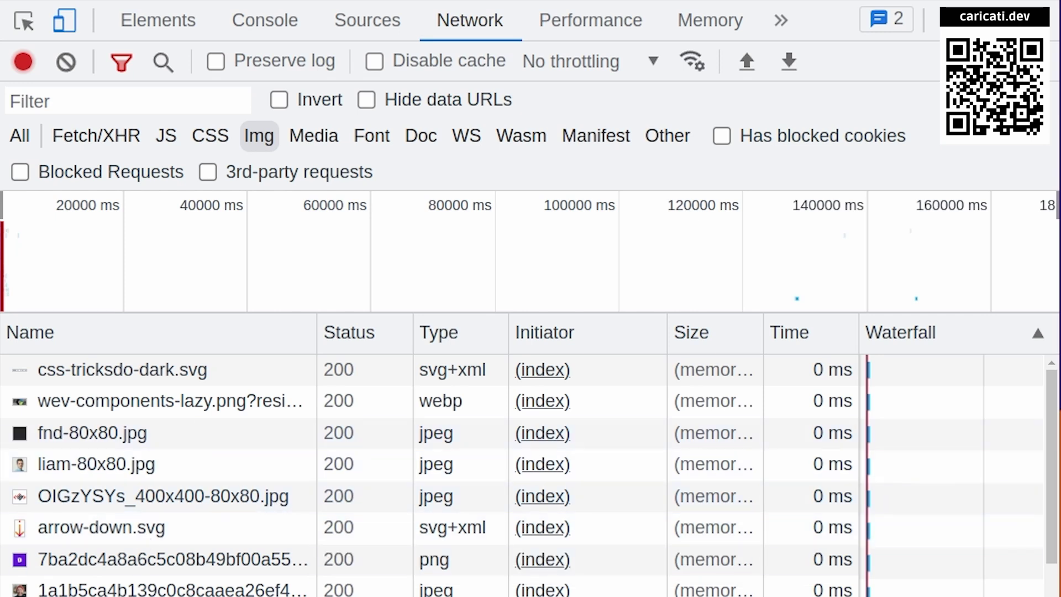
Compare the font requests with the full request list, and filter the network log to WS requests.
click(382, 148)
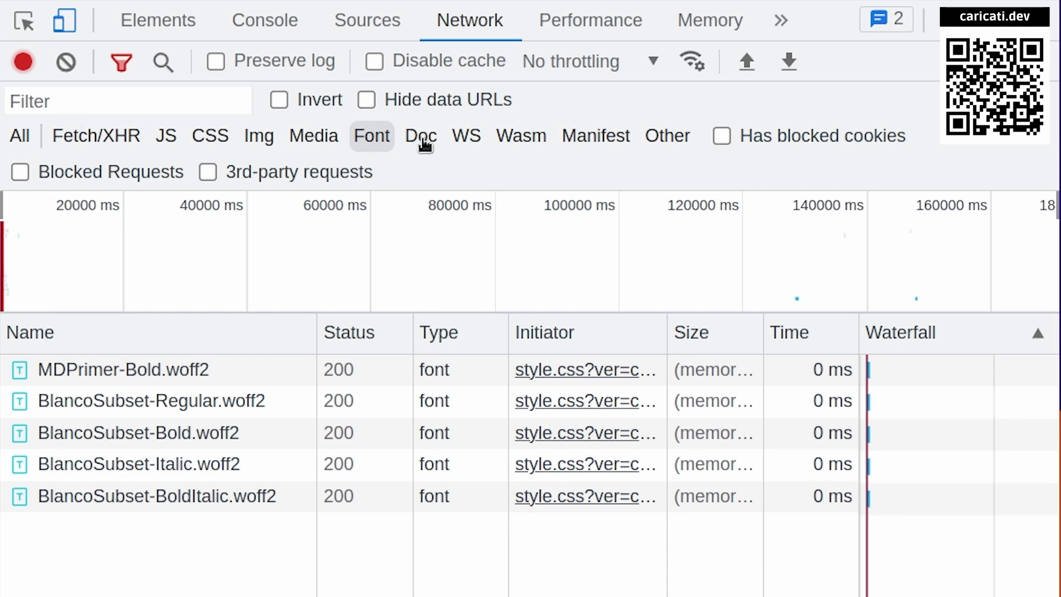
click(18, 136)
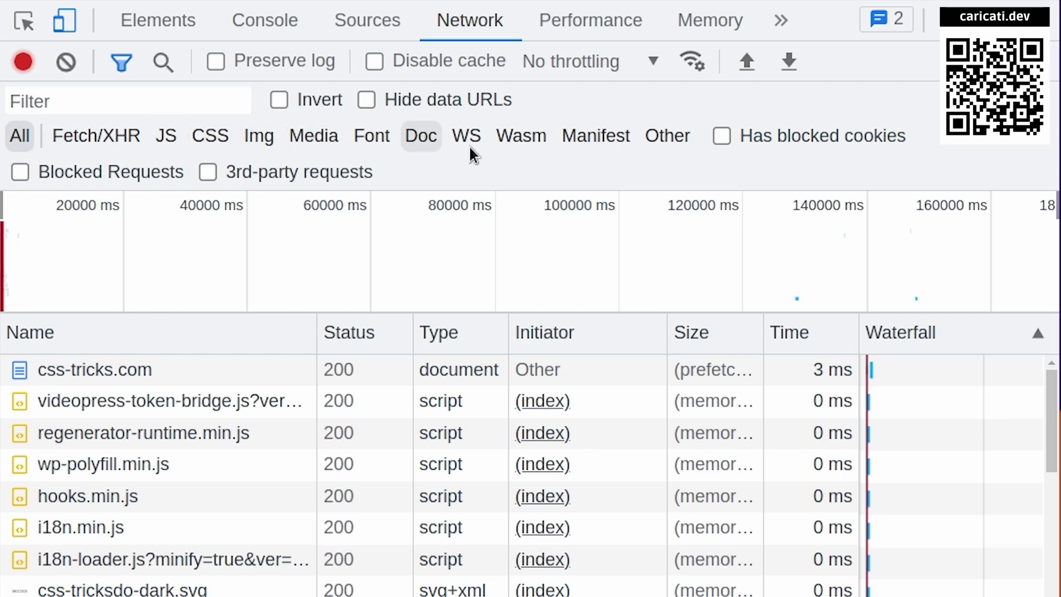
click(368, 141)
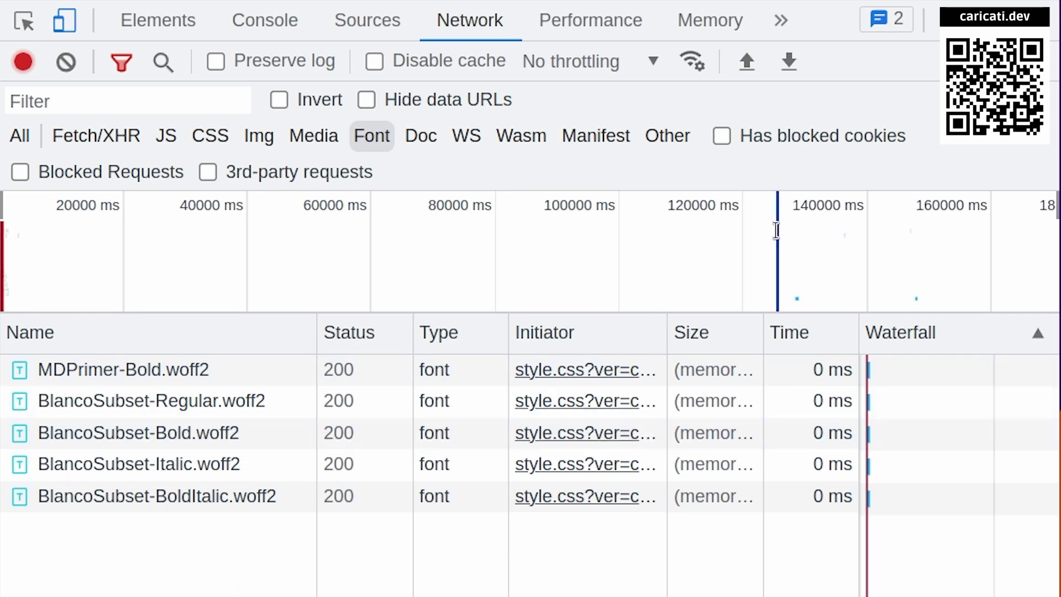
click(473, 144)
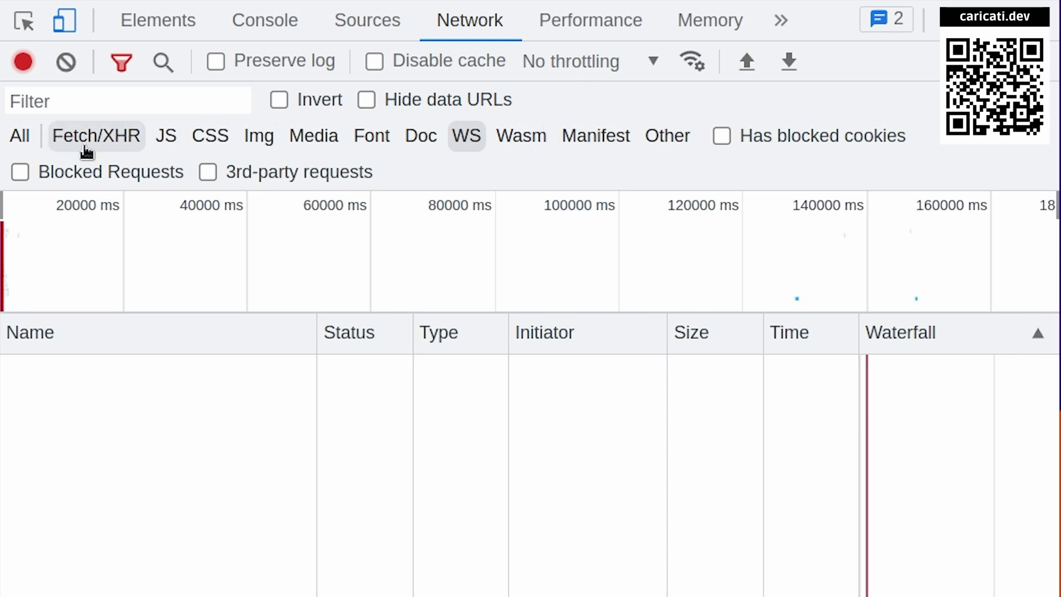
Review the network throttling presets, try Slow 3G, and set throttling back to No throttling.
click(655, 61)
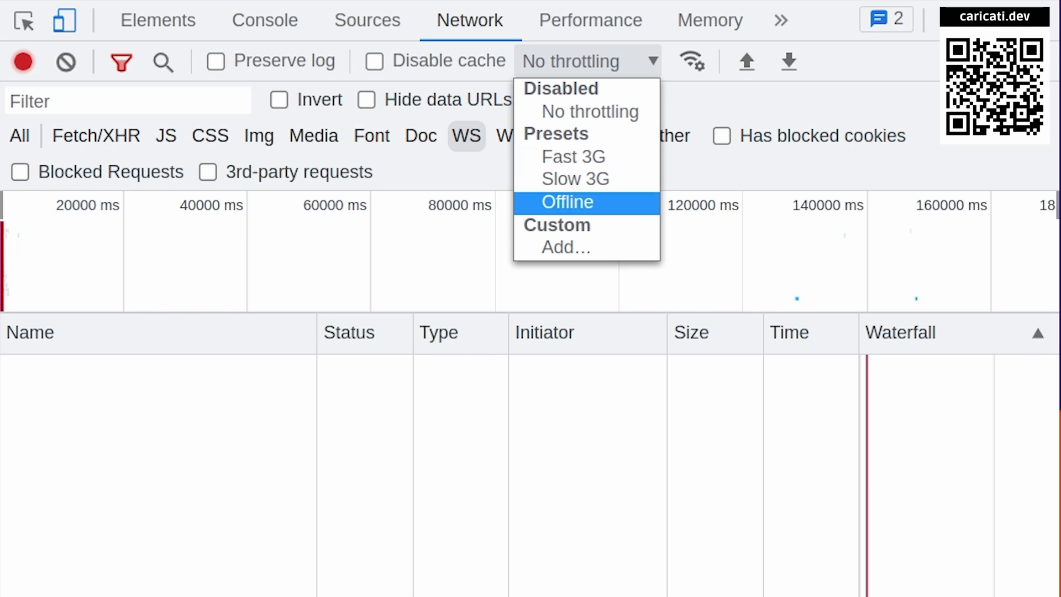
click(363, 474)
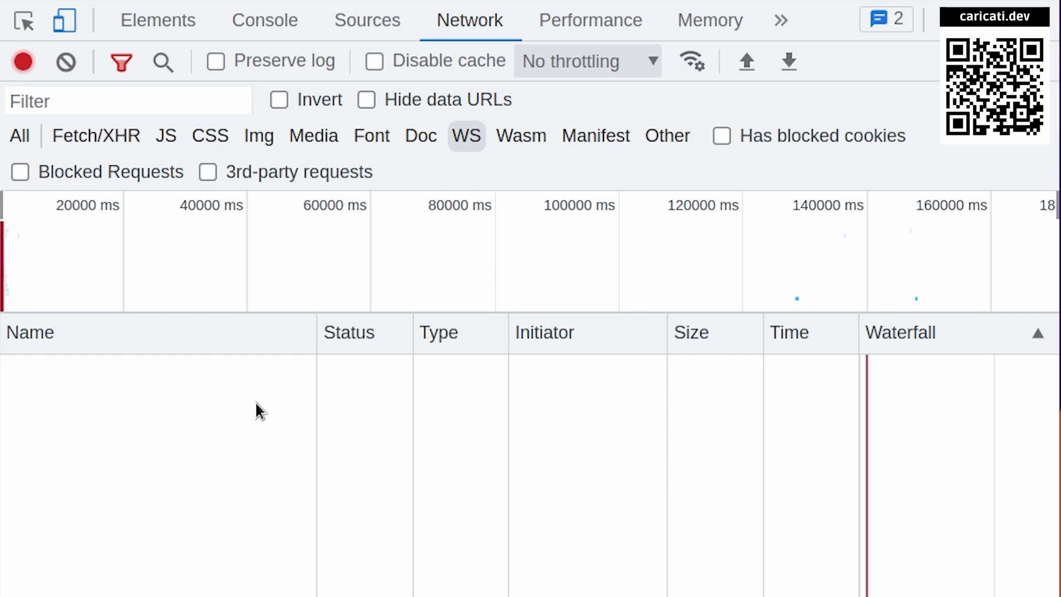
click(636, 63)
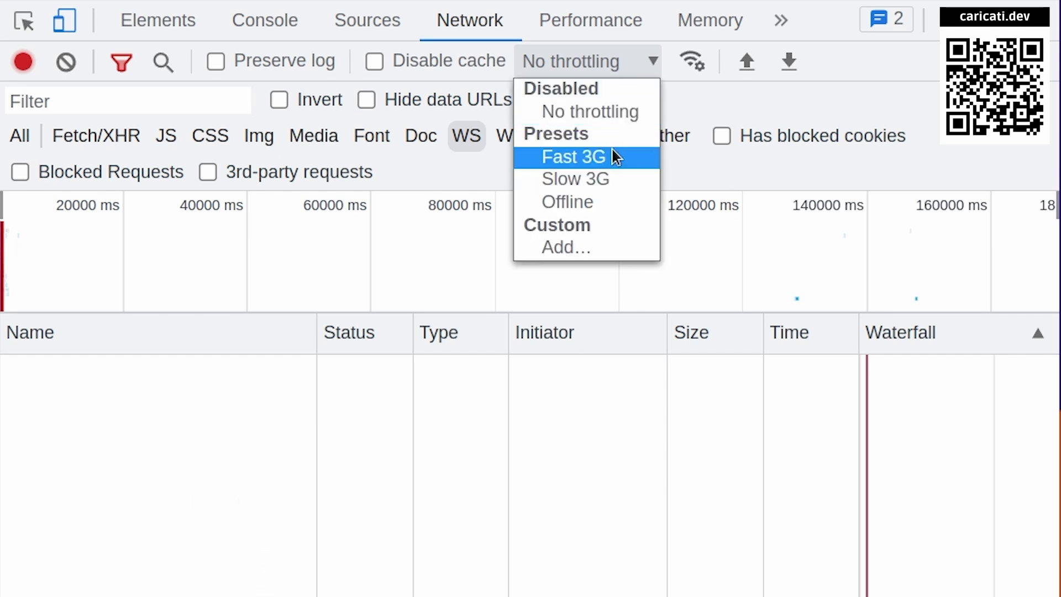
click(588, 185)
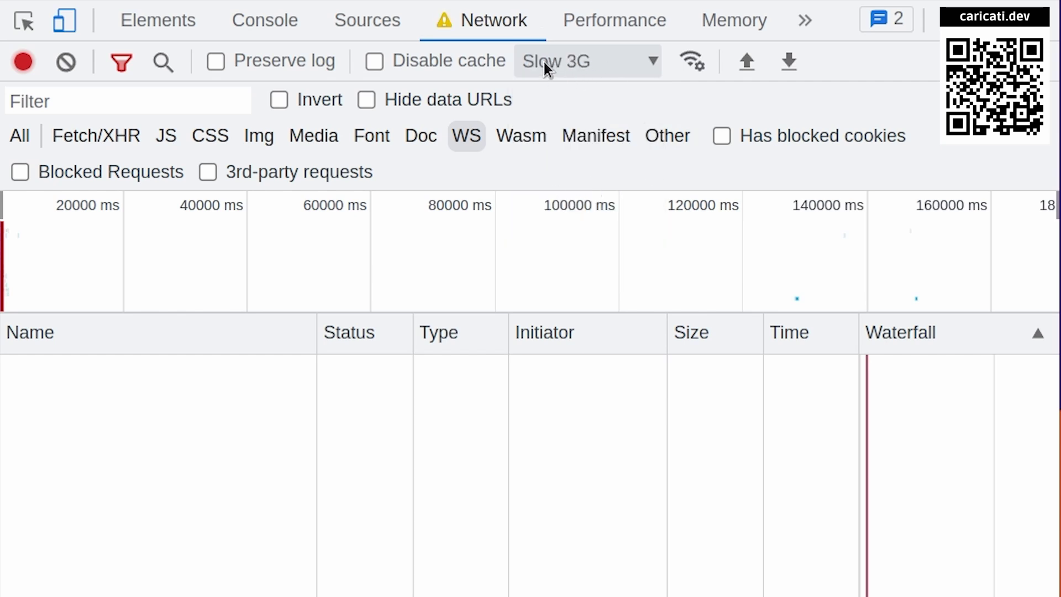
click(565, 62)
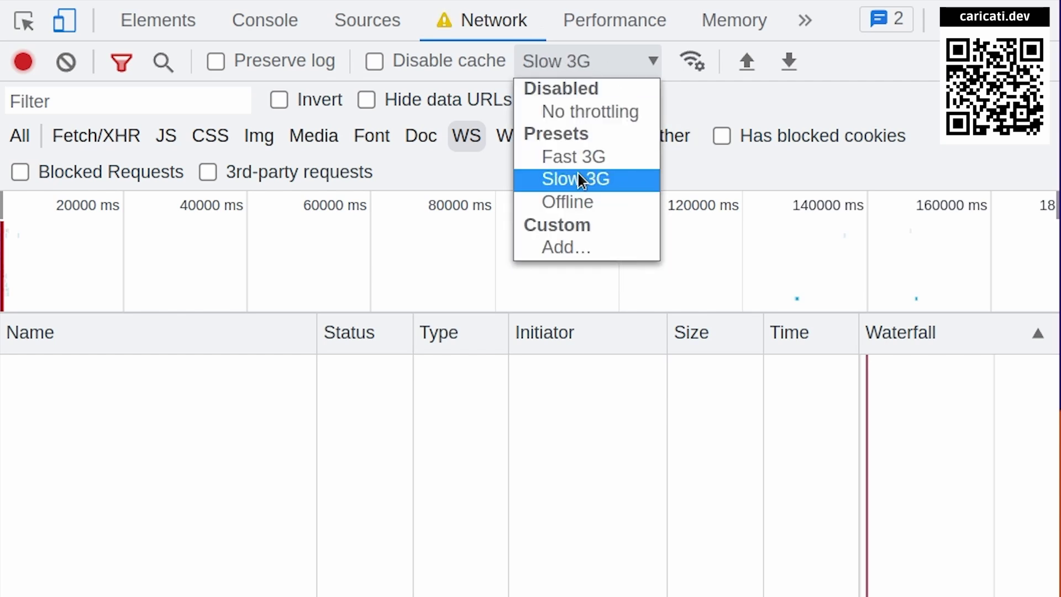
key(Escape)
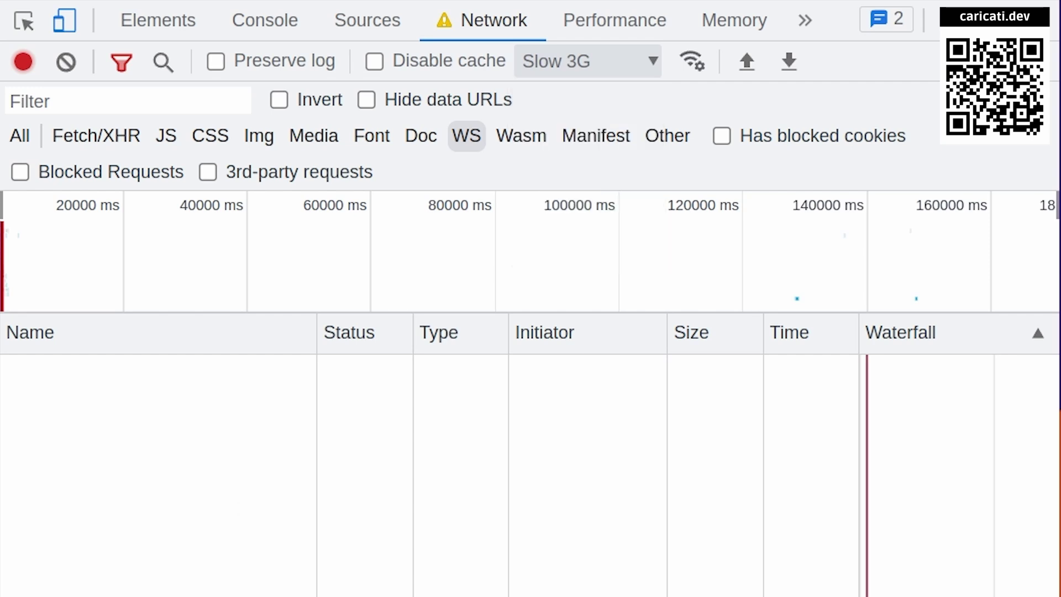
click(310, 580)
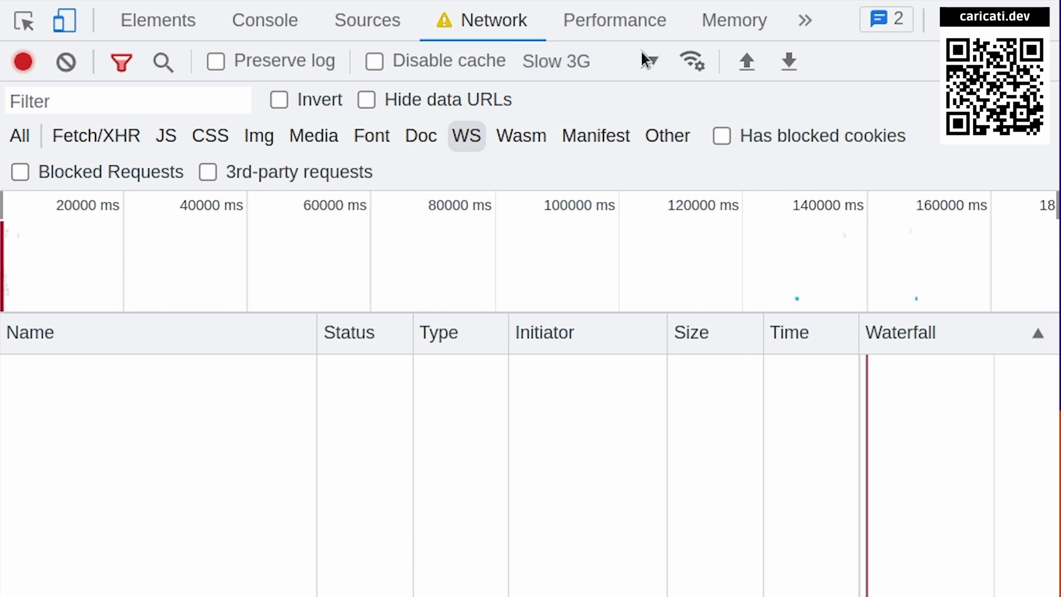
click(654, 63)
click(615, 114)
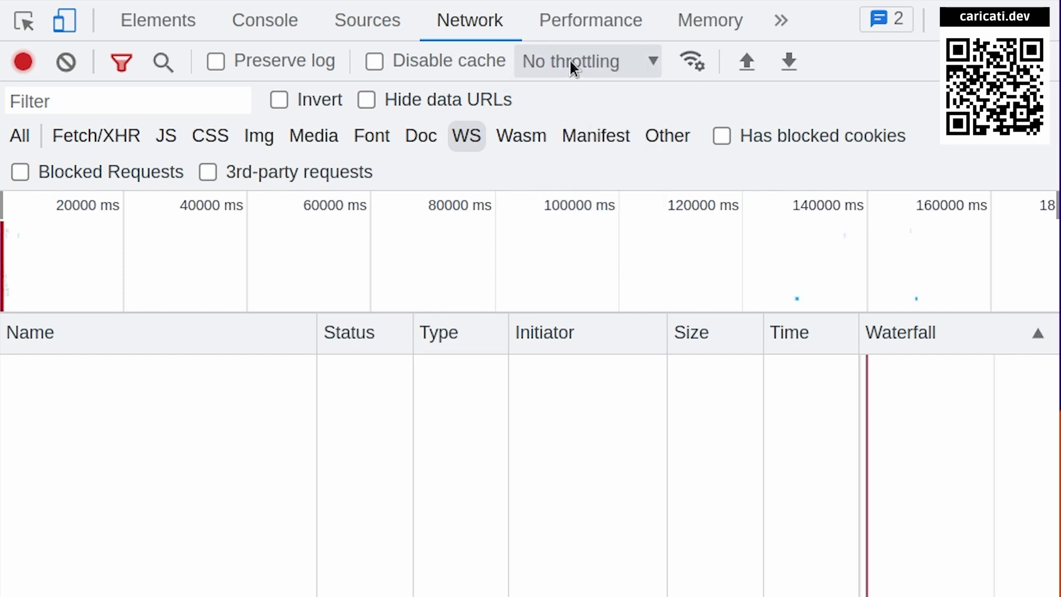
Look over the performance recording tool and the available memory profiling types.
click(610, 21)
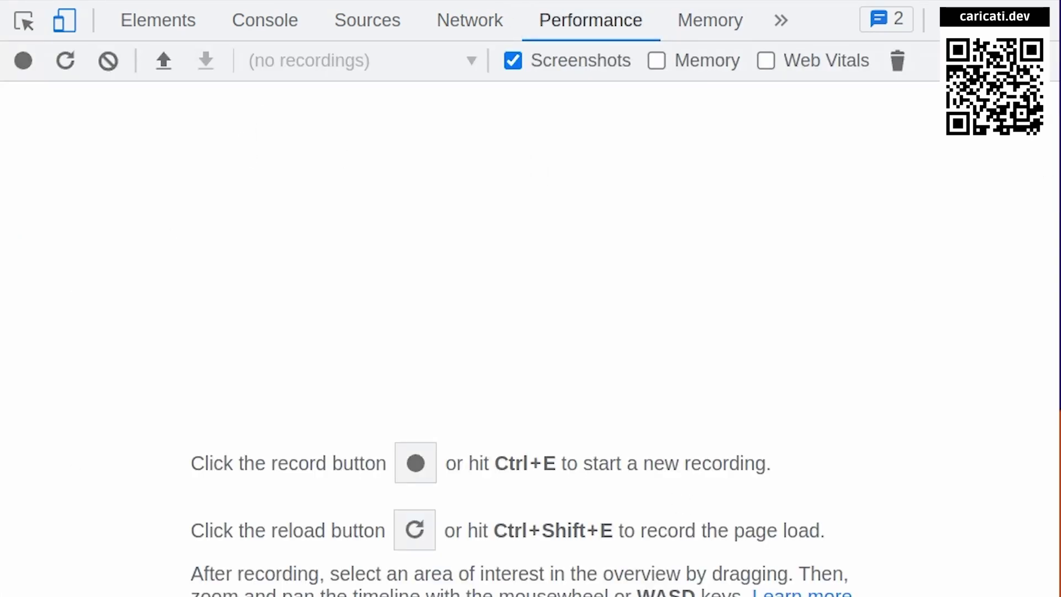
click(712, 24)
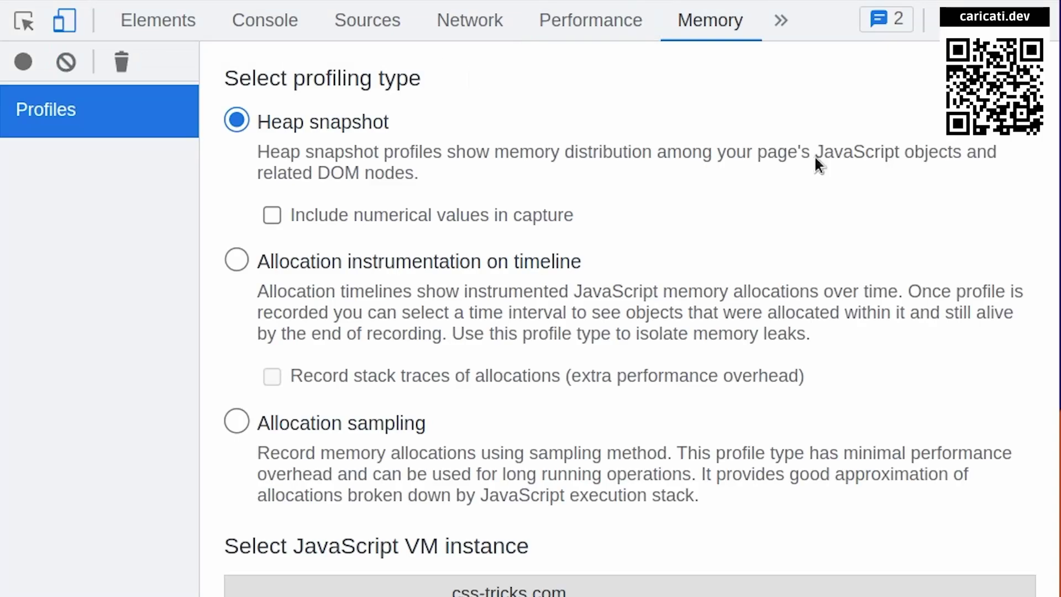
Open the site's application data at its manifest, and widen the sidebar so the category names fit.
click(778, 27)
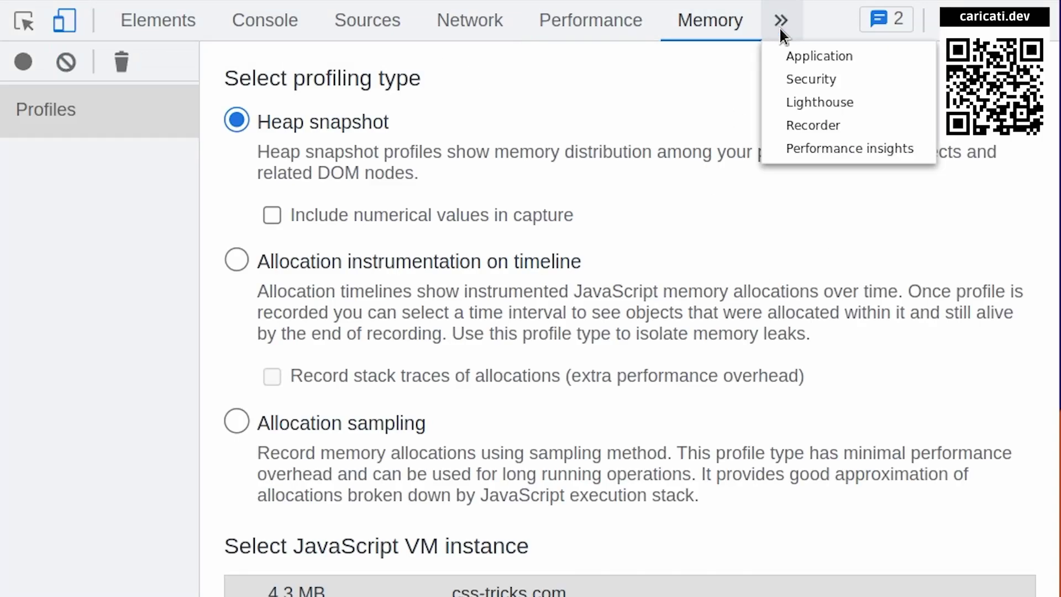
click(816, 51)
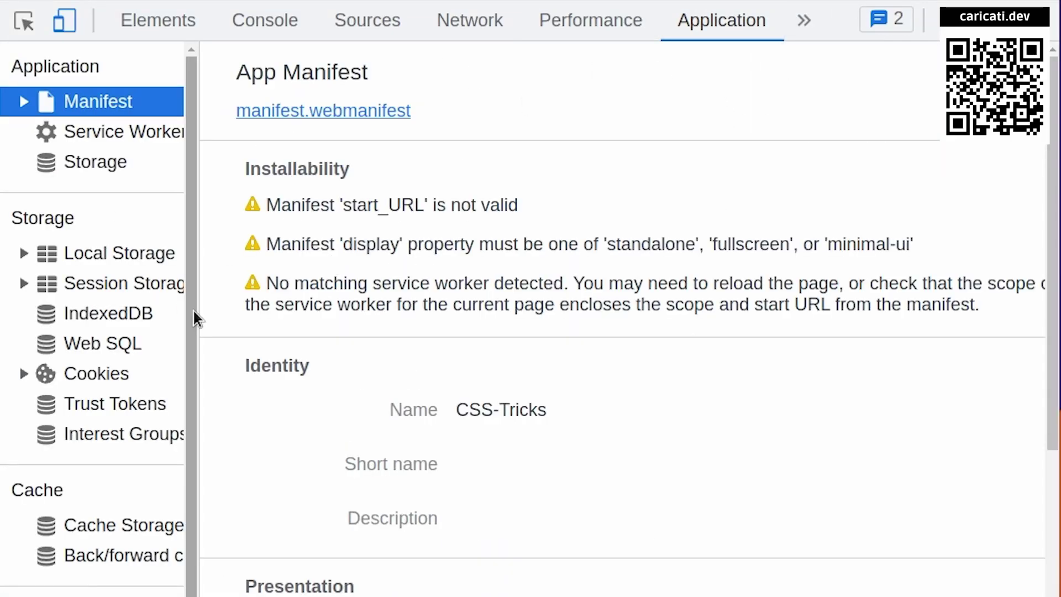
drag(200, 309, 263, 308)
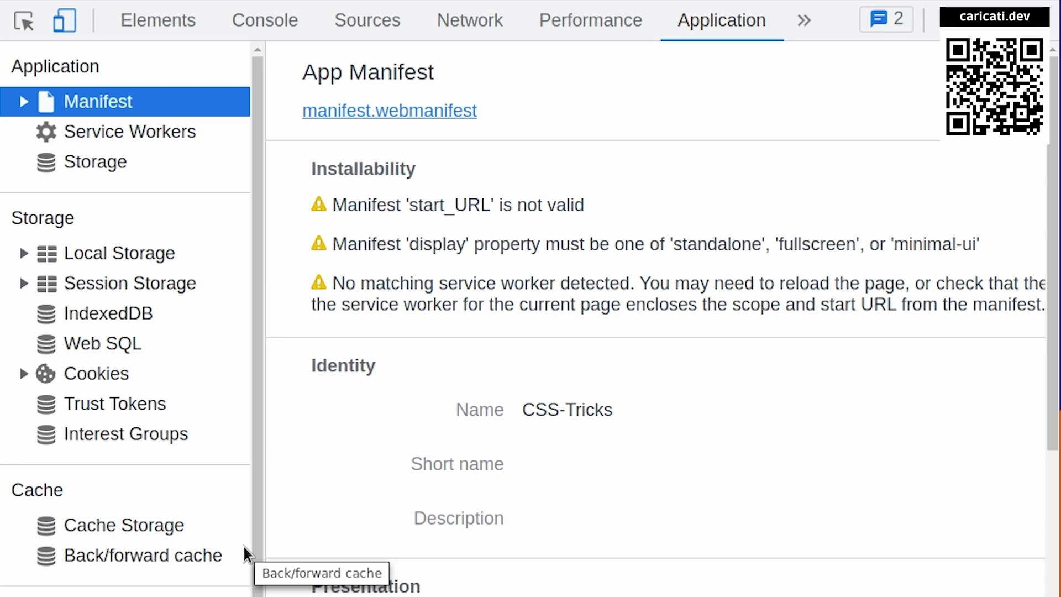
click(95, 373)
click(24, 373)
click(91, 404)
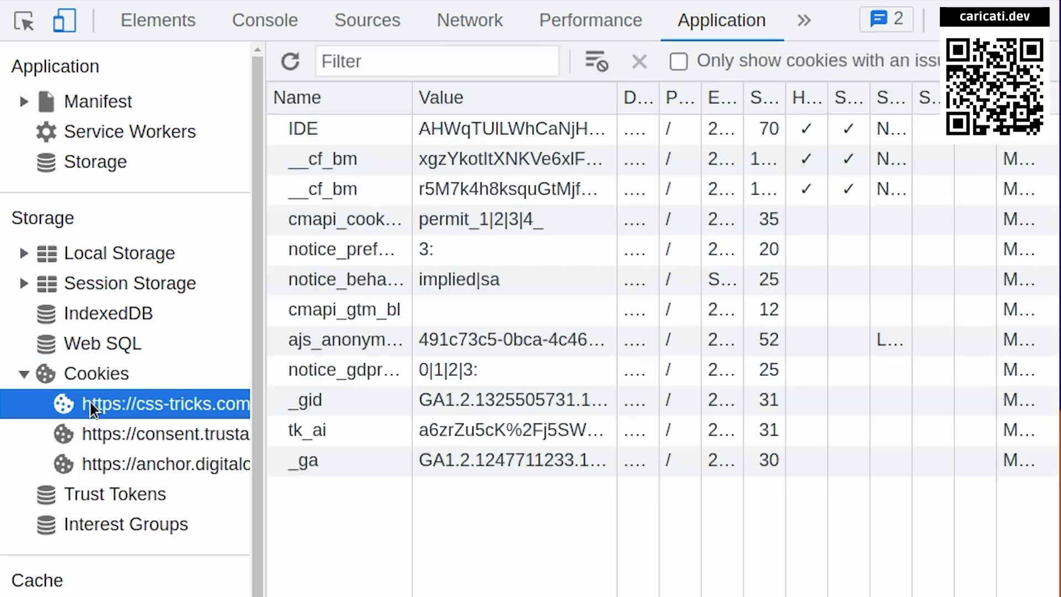
click(23, 375)
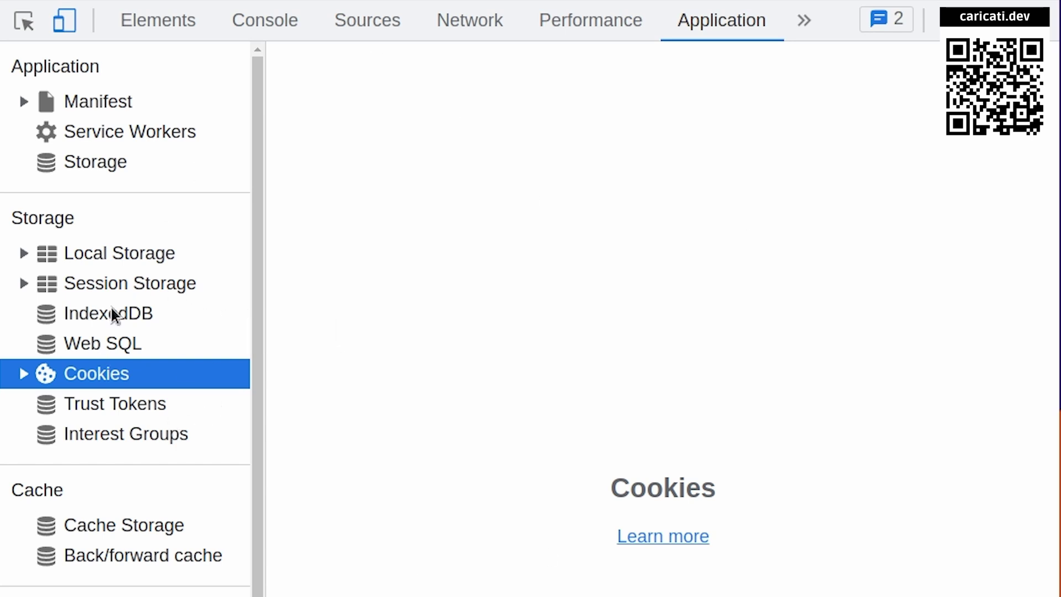
click(103, 169)
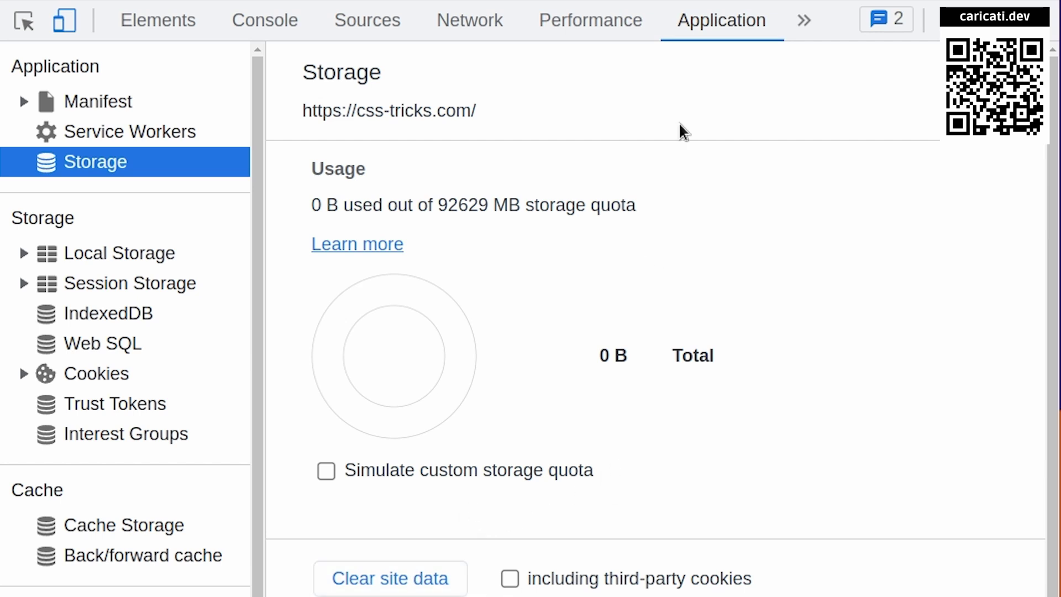
Check which further developer tools are available, and narrow the developer tools area to give the emulated page more room.
click(806, 21)
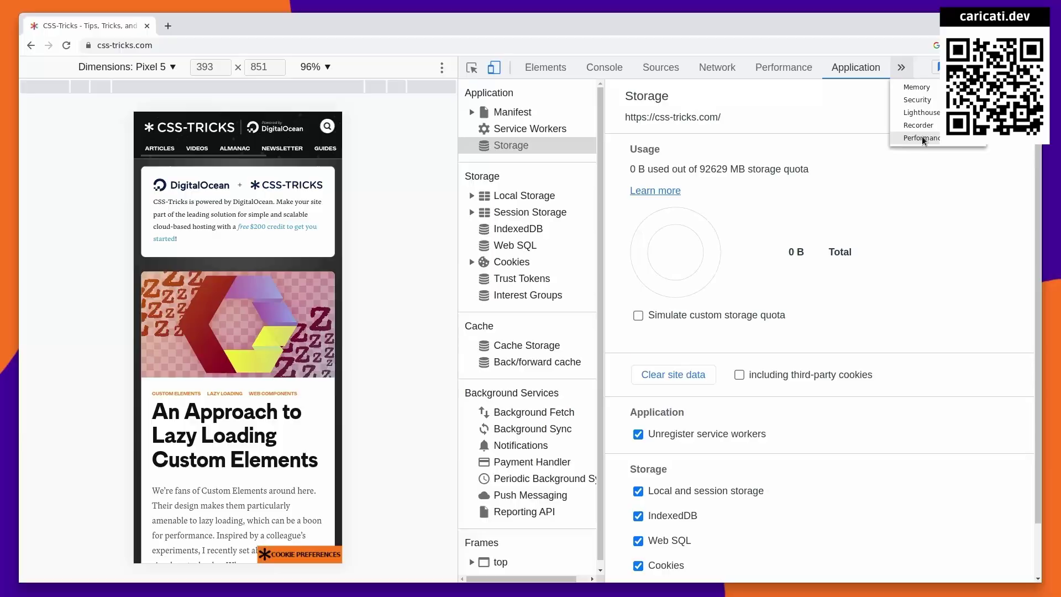
click(970, 251)
drag(459, 226, 592, 226)
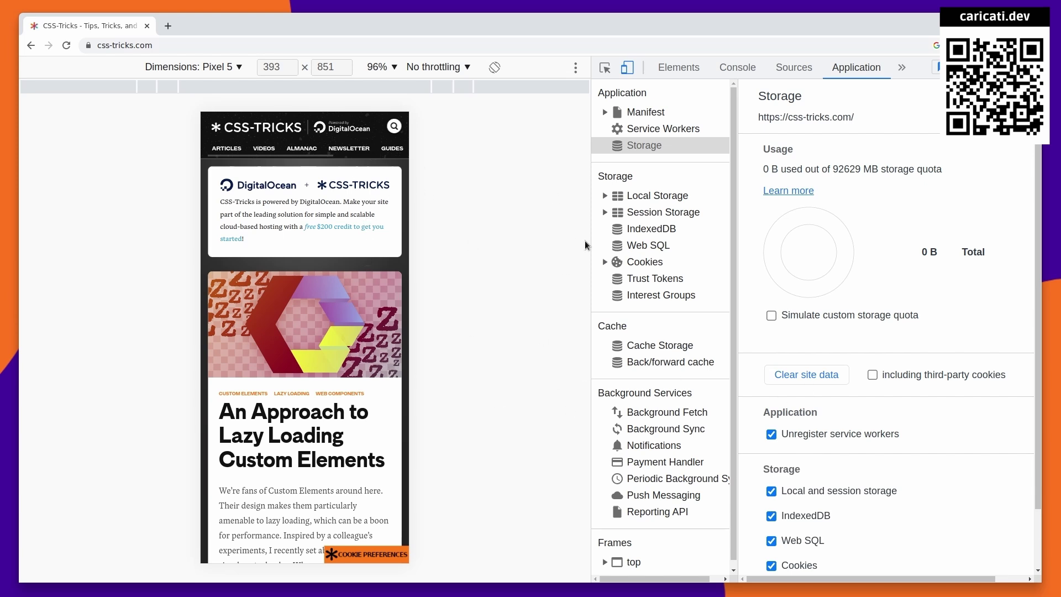
Inspect the lead article's thumbnail image on the page, and open its current source, the 1024-pixel-wide wev-components-lazy.png, in a new tab.
click(605, 67)
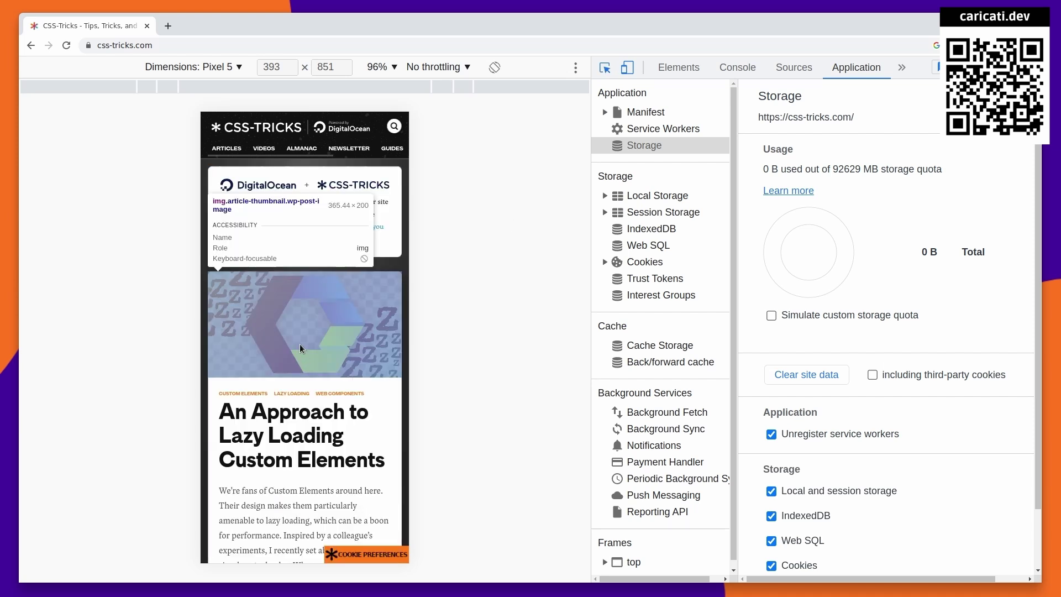
click(303, 354)
mouse_move(770, 242)
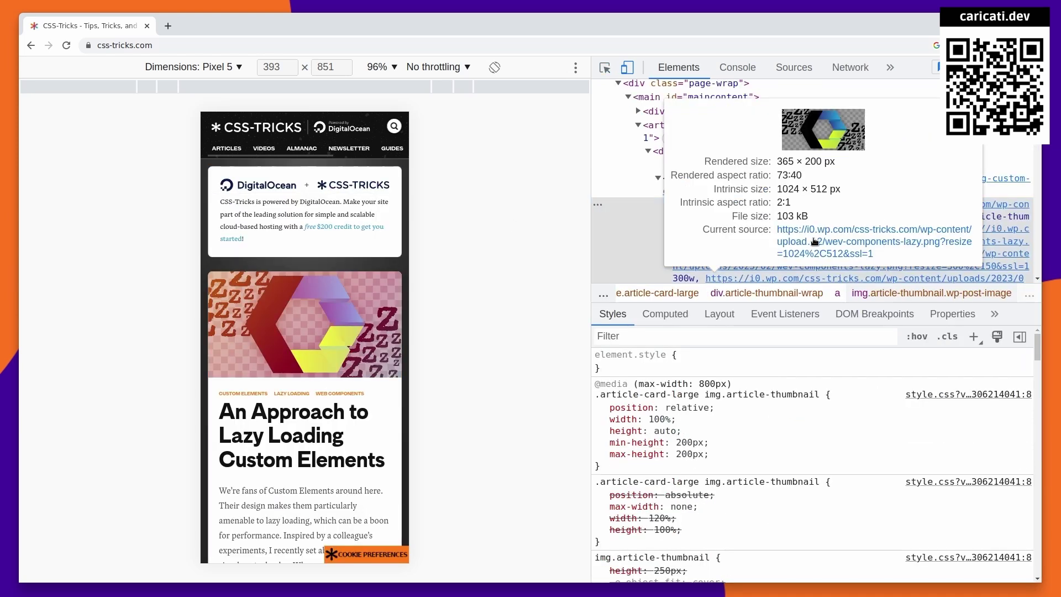
click(845, 243)
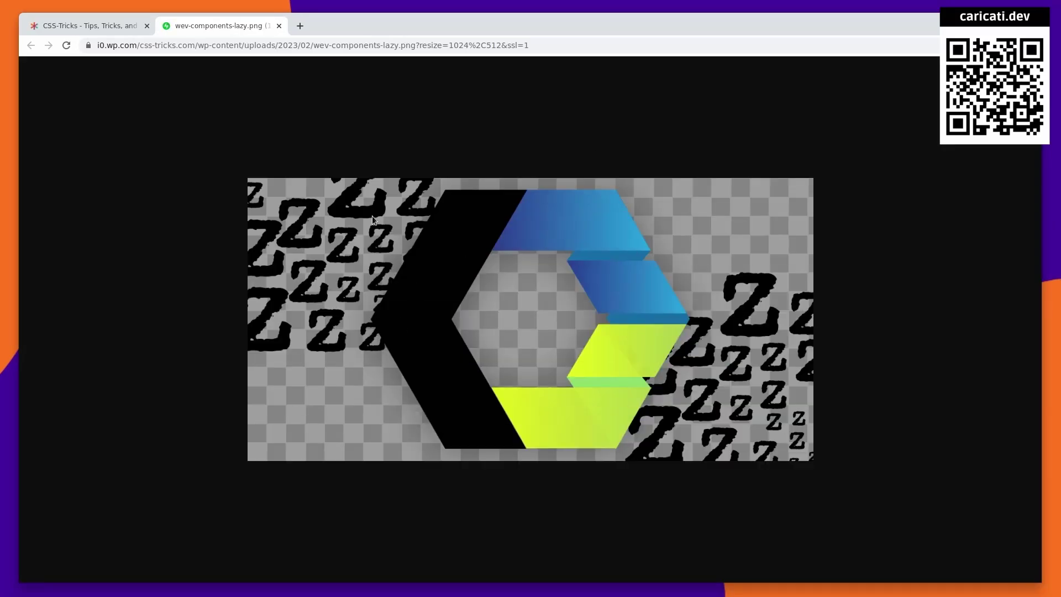
Examine the thumbnail's srcset sources back on the CSS-Tricks page, and enlarge the element tree above the styles.
click(89, 27)
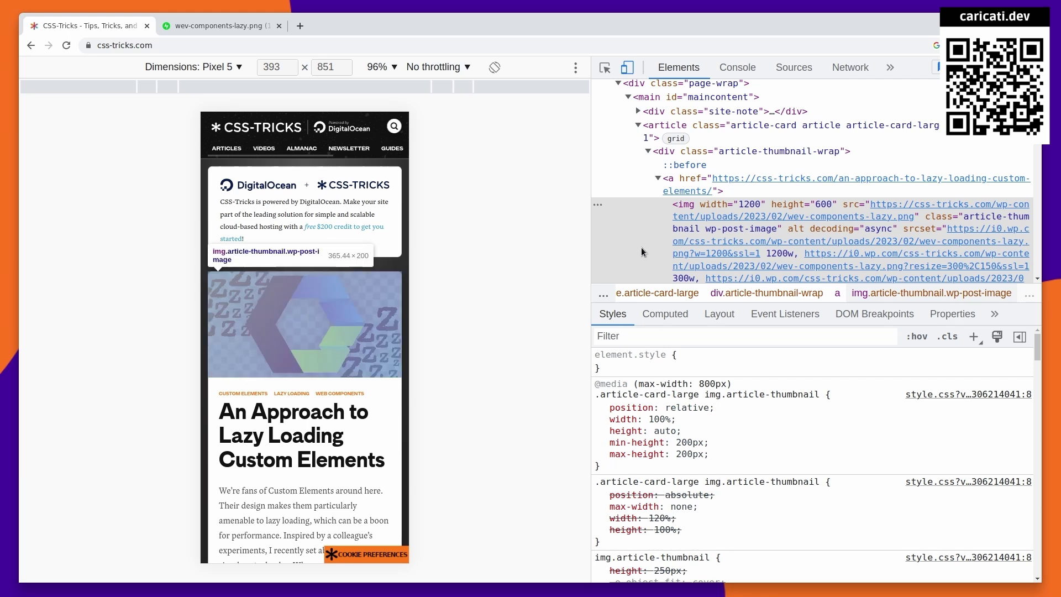
scroll(641, 243, down, 2)
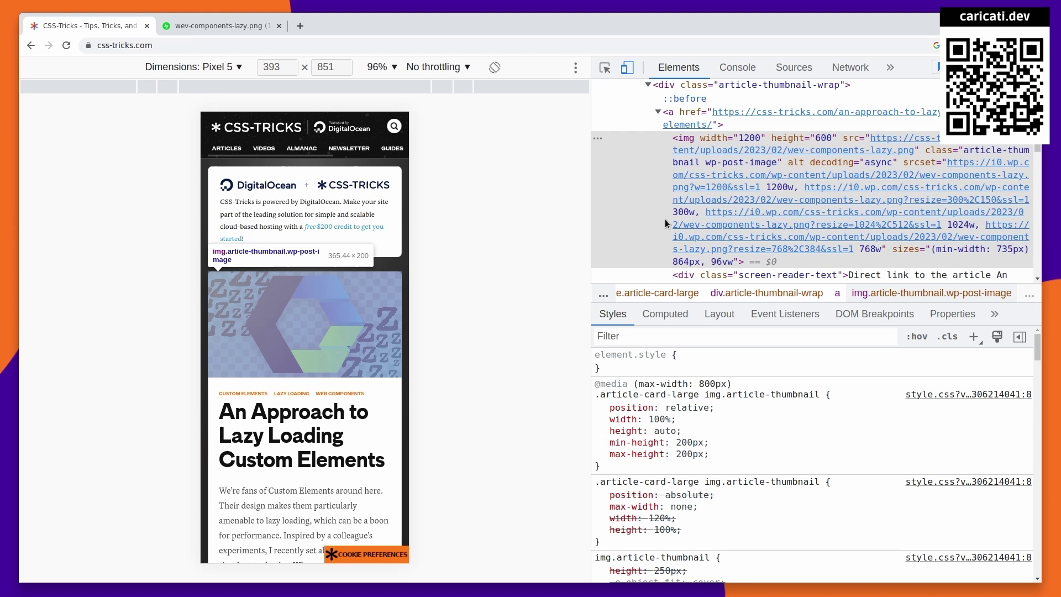
mouse_move(725, 222)
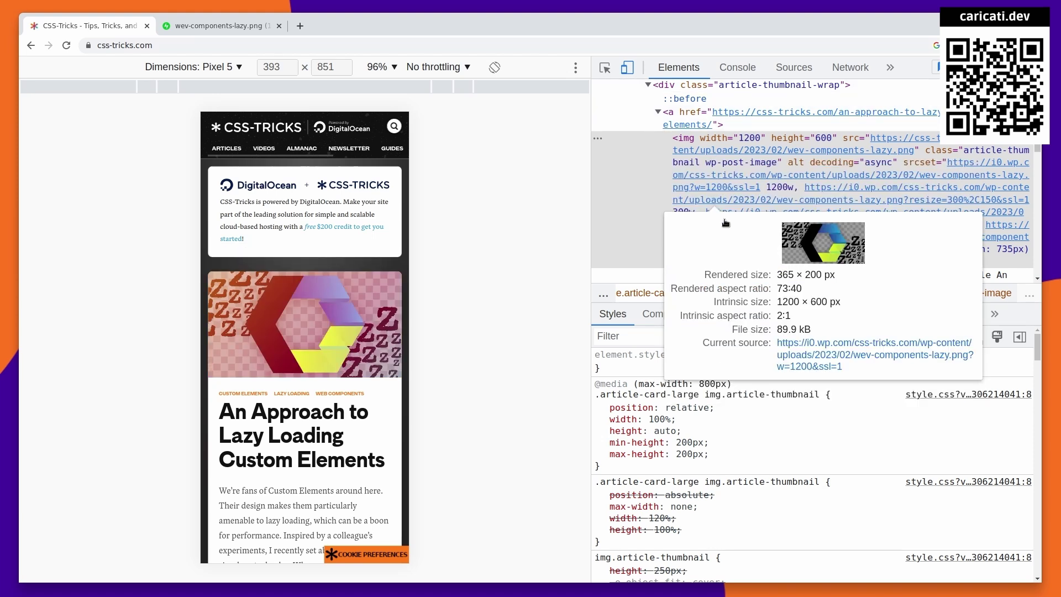
scroll(641, 165, up, 5)
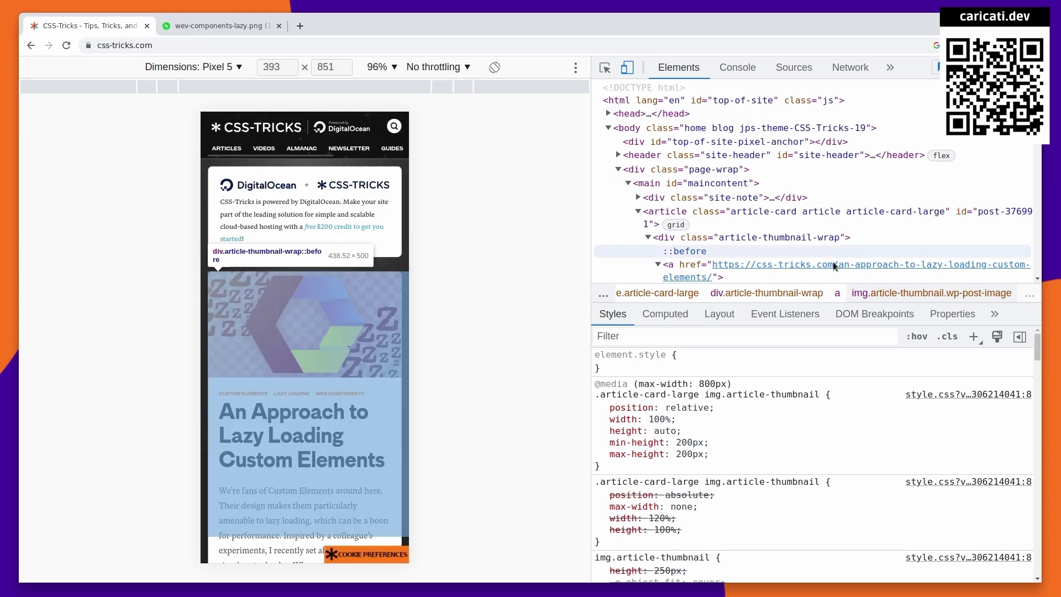
drag(896, 298, 896, 386)
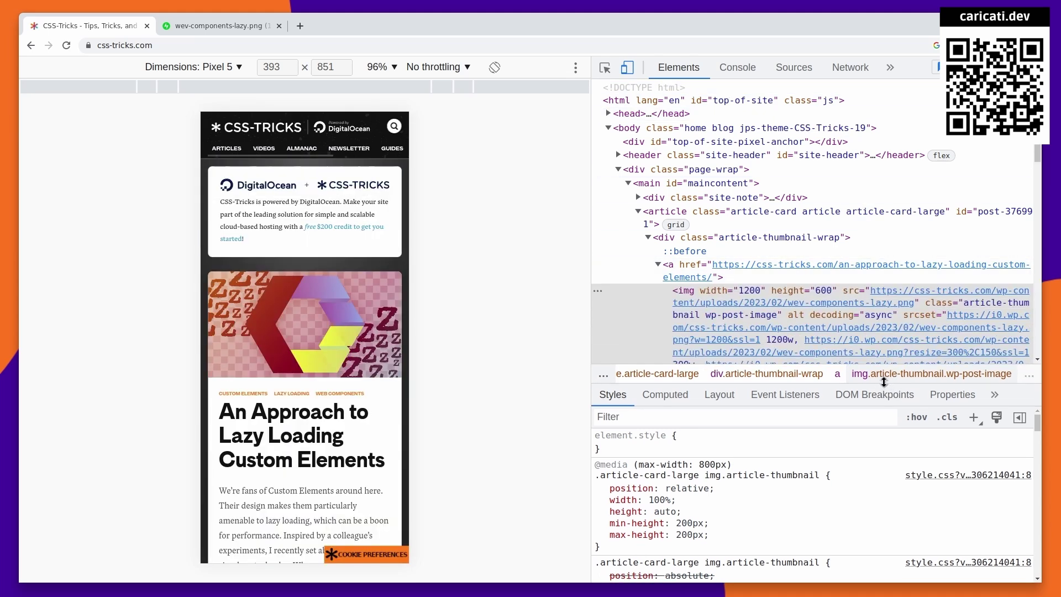